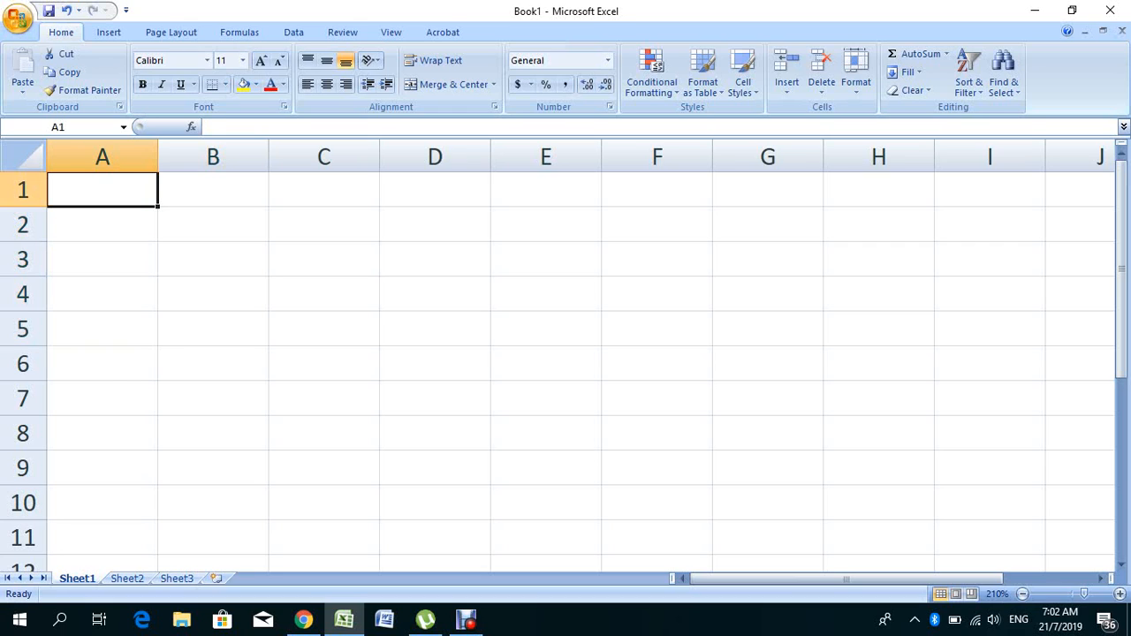
# - Enter =IF(B1>50%,"PASS","FAIL") in cell A1
pyautogui.write('=IF')
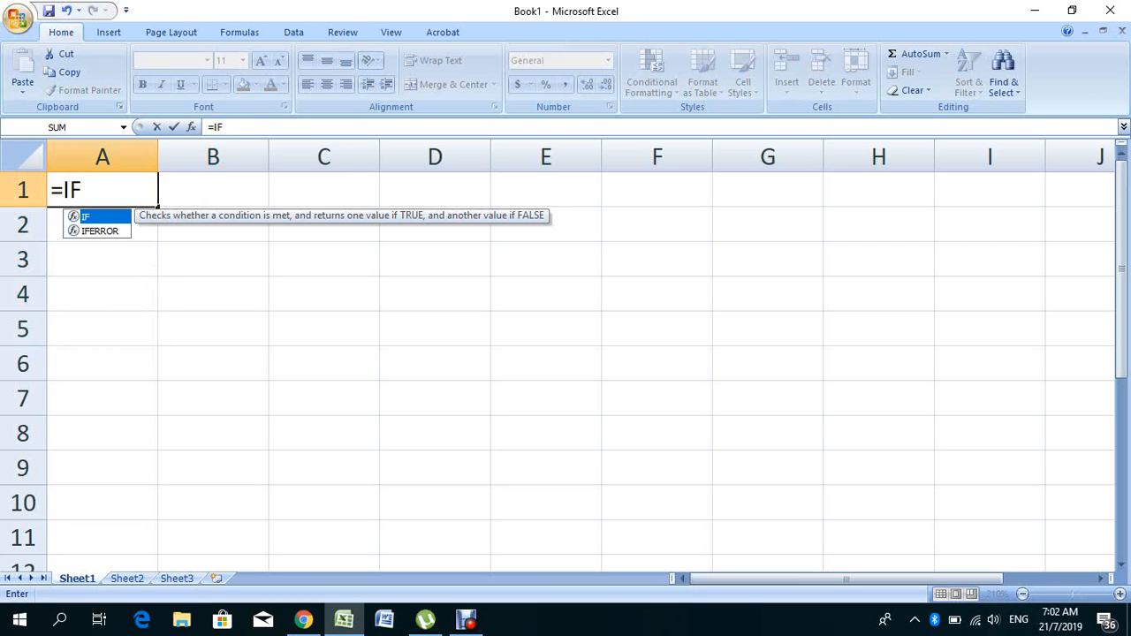
pyautogui.write('(')
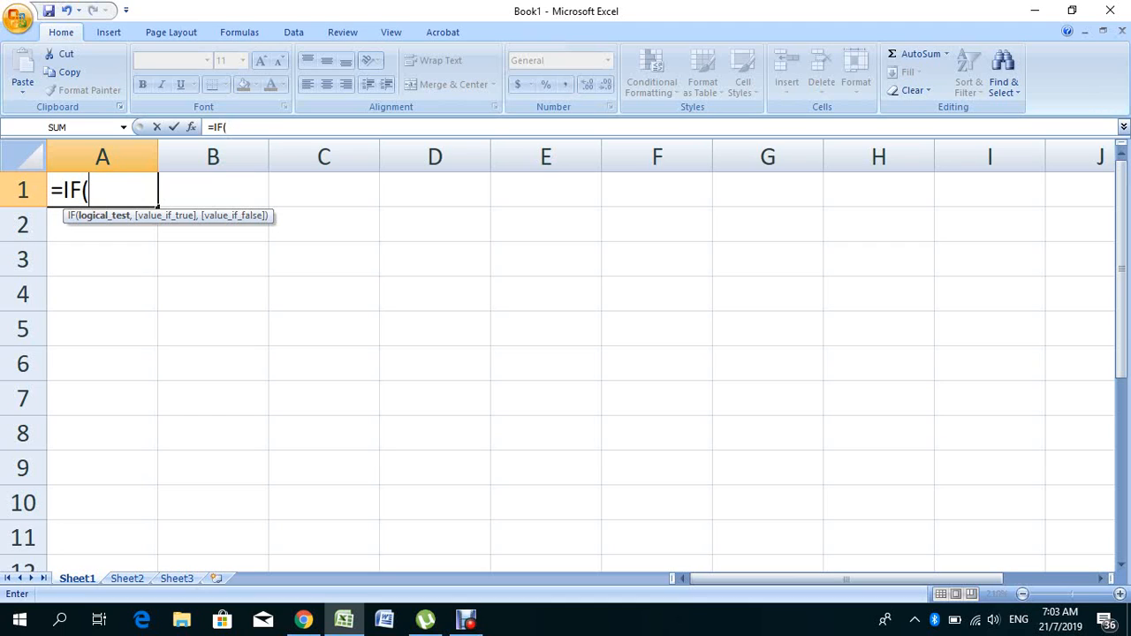
pyautogui.write('B1')
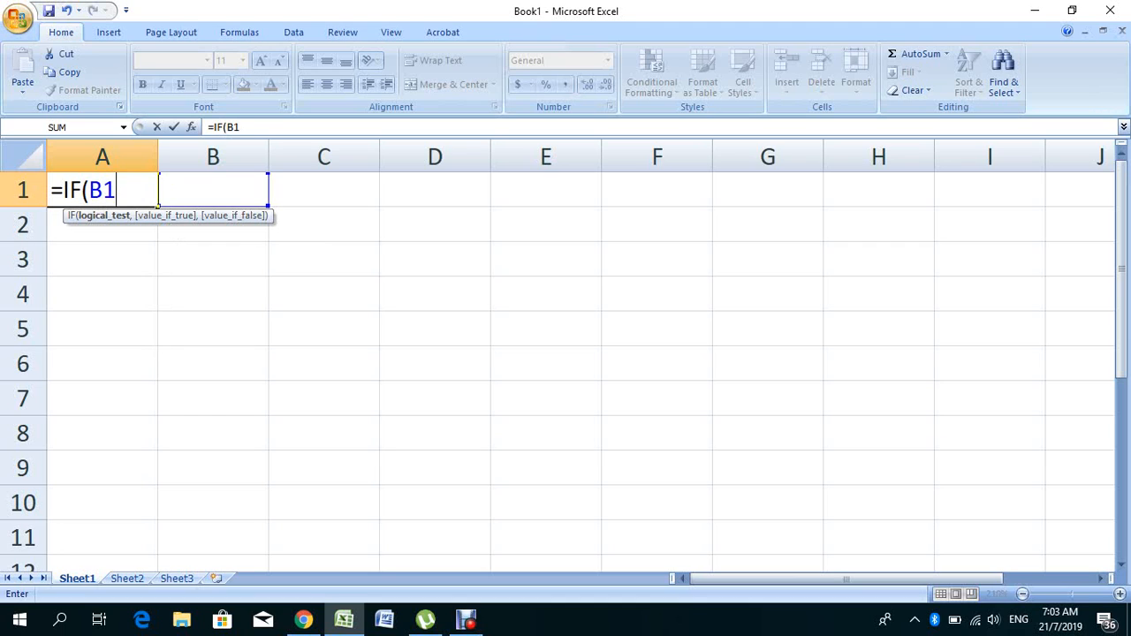
pyautogui.write('>50')
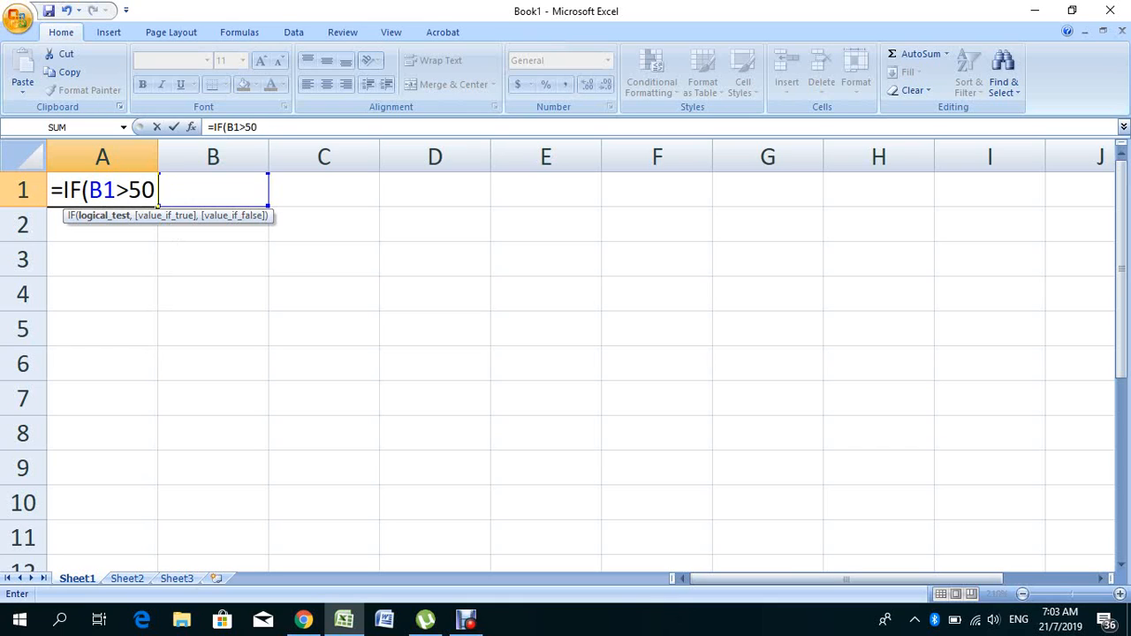
pyautogui.write('%')
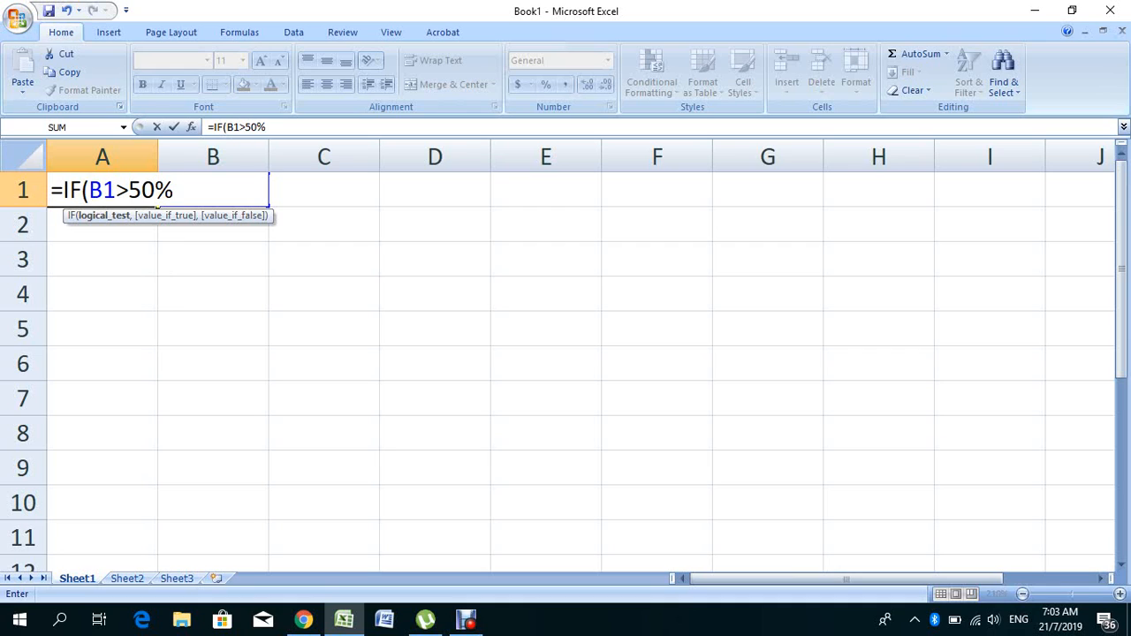
pyautogui.write(',')
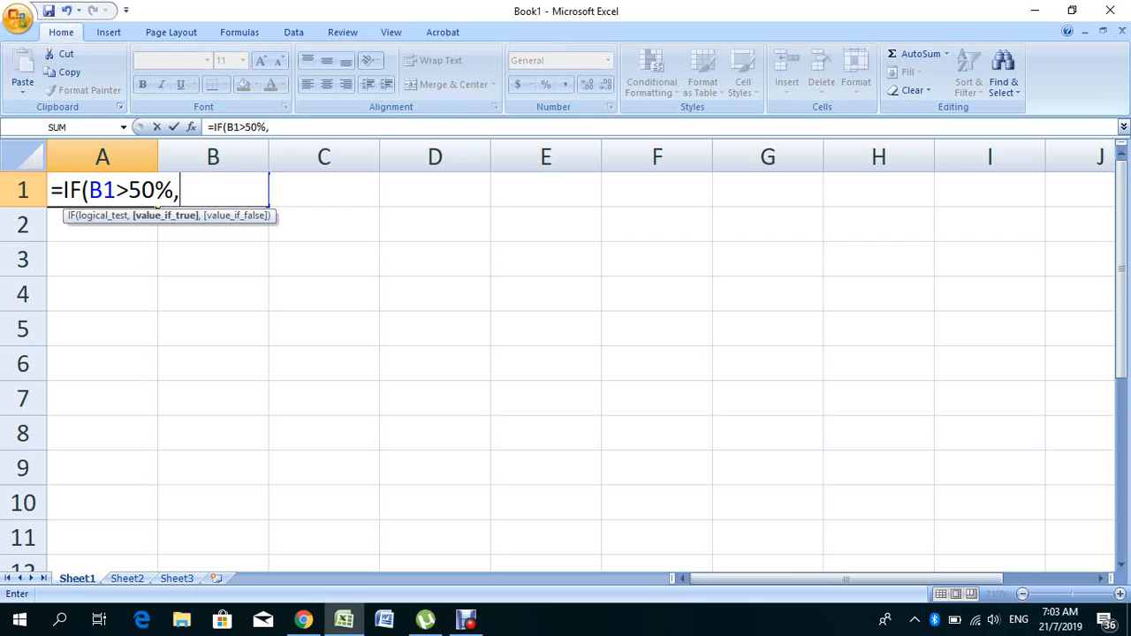
pyautogui.write('"P')
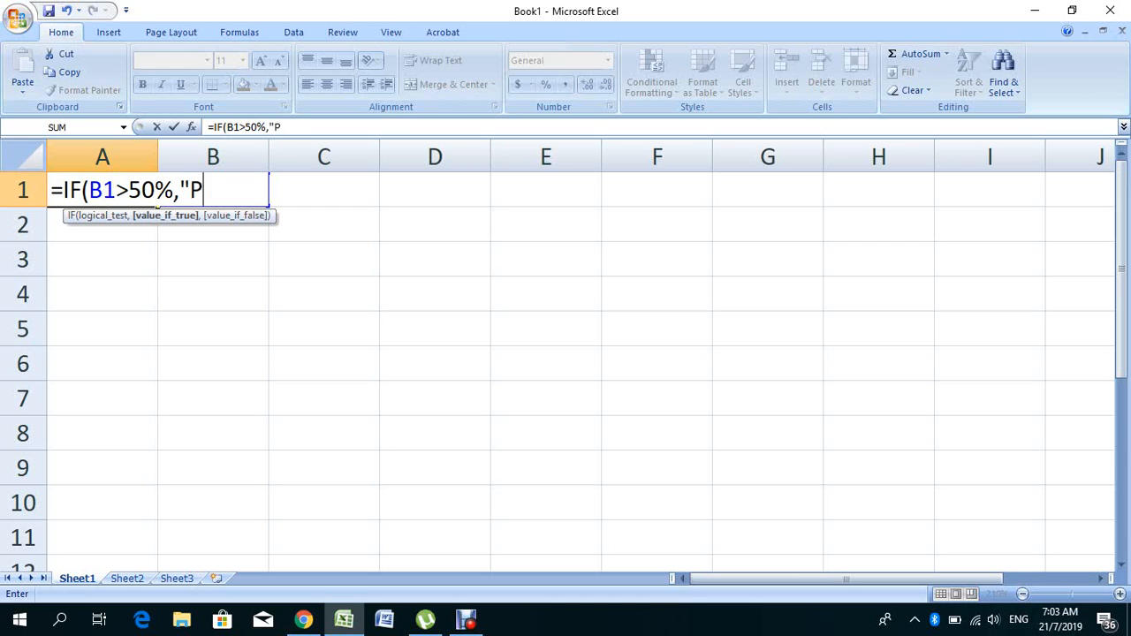
pyautogui.write('ASS",')
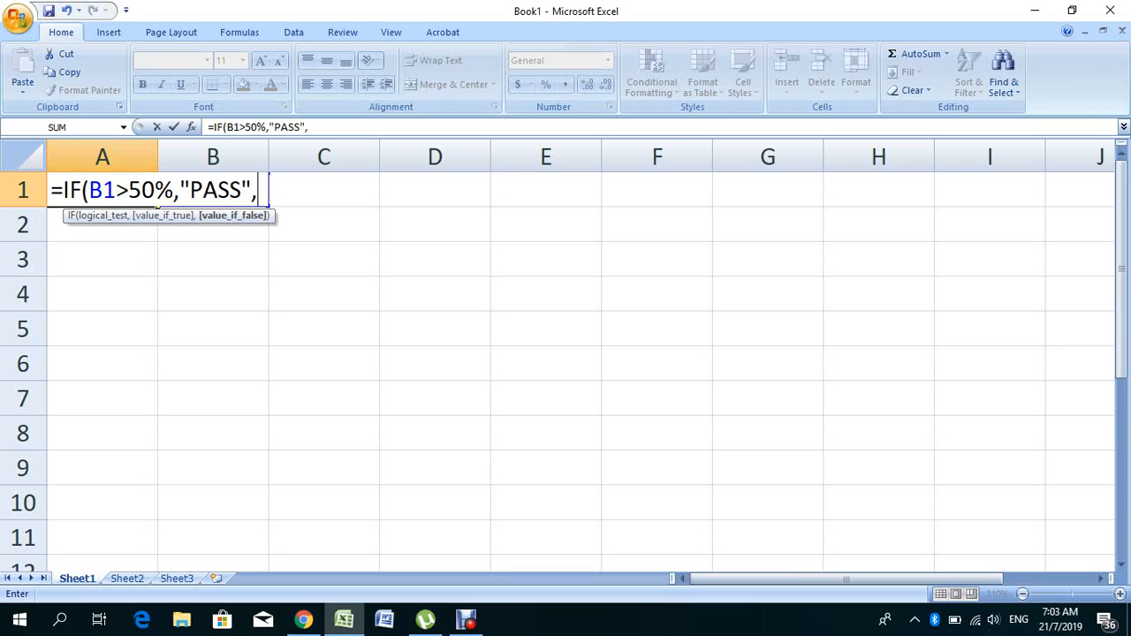
pyautogui.write('"FAIL')
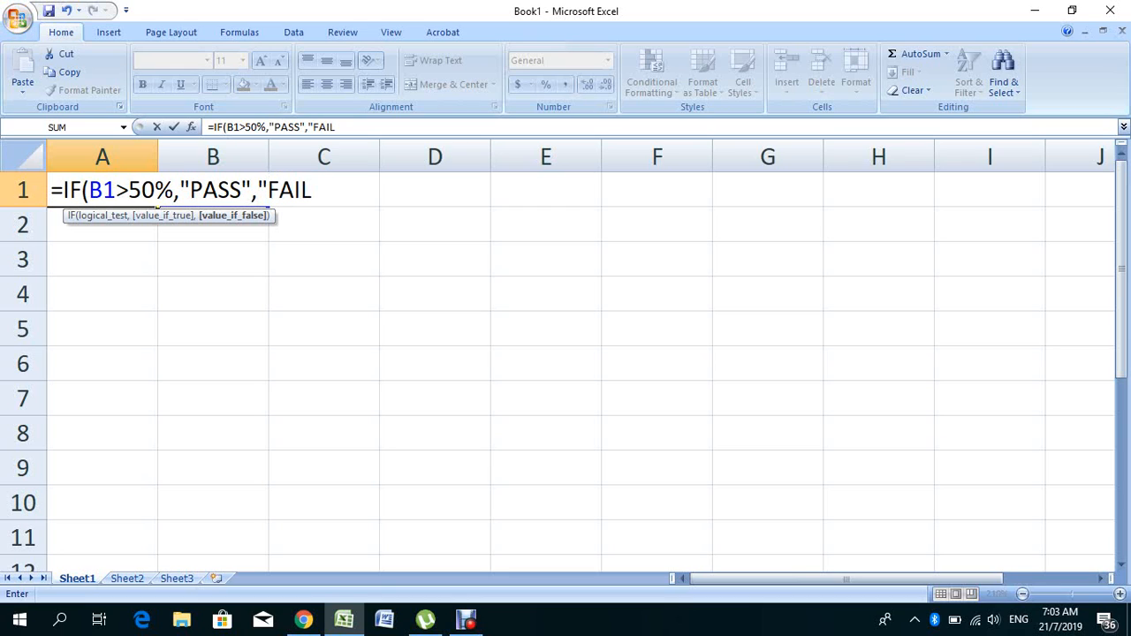
pyautogui.write('")')
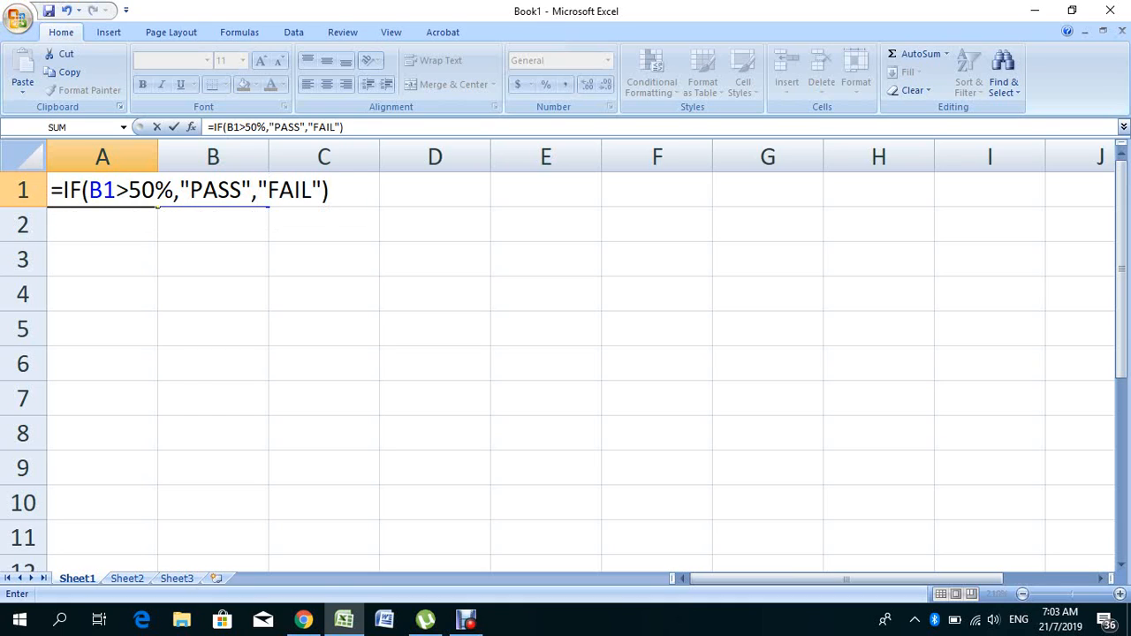
pyautogui.press('Return')
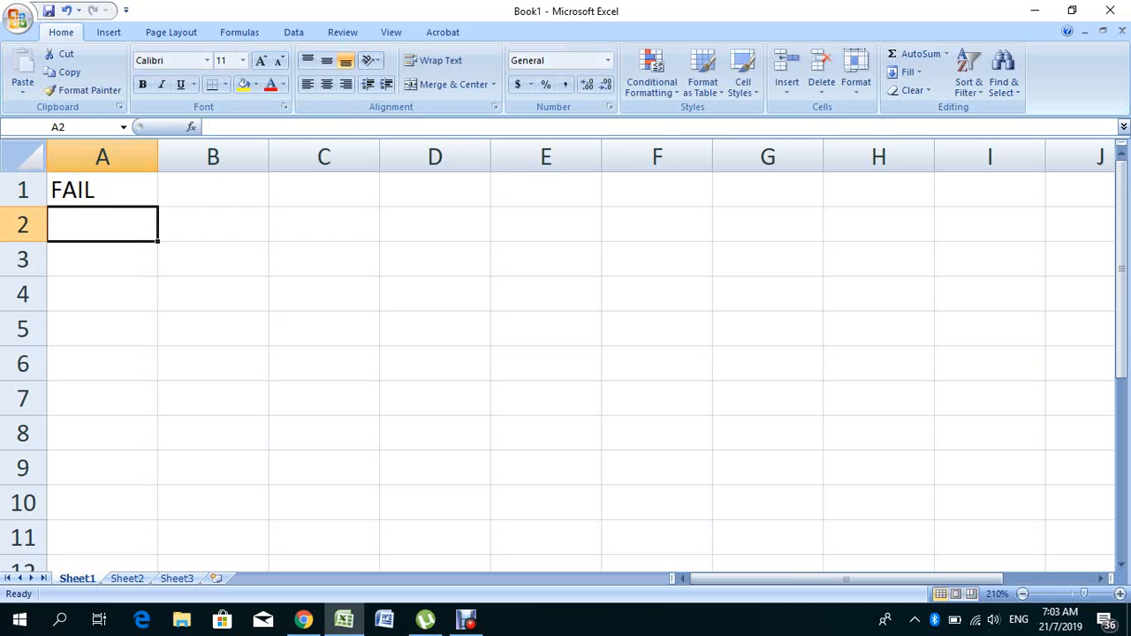
pyautogui.click(103, 190)
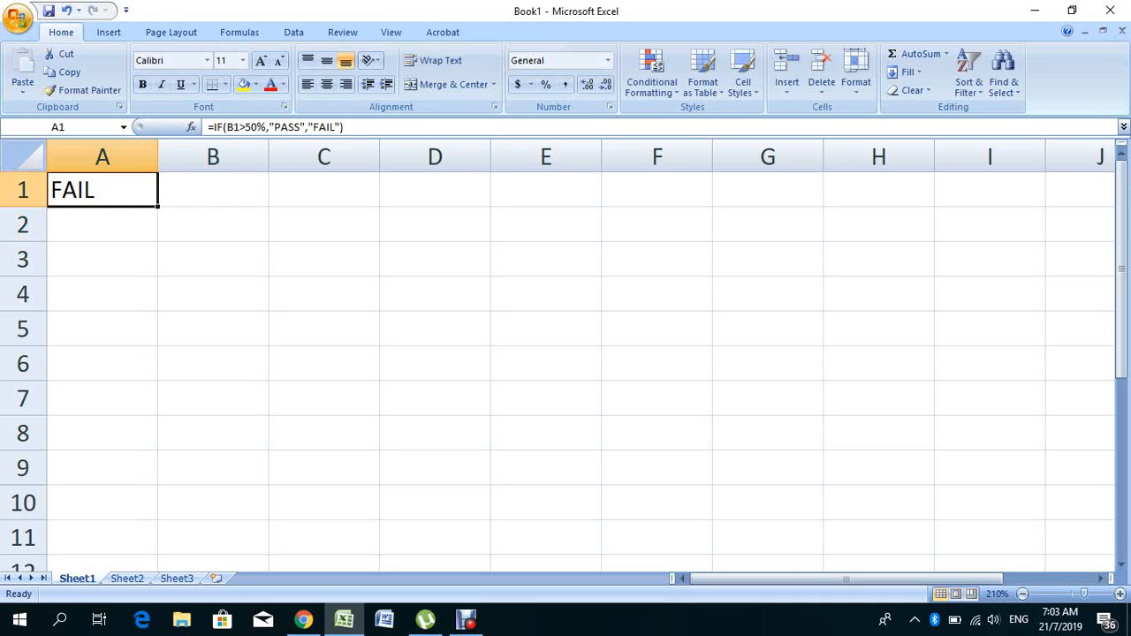
pyautogui.click(213, 190)
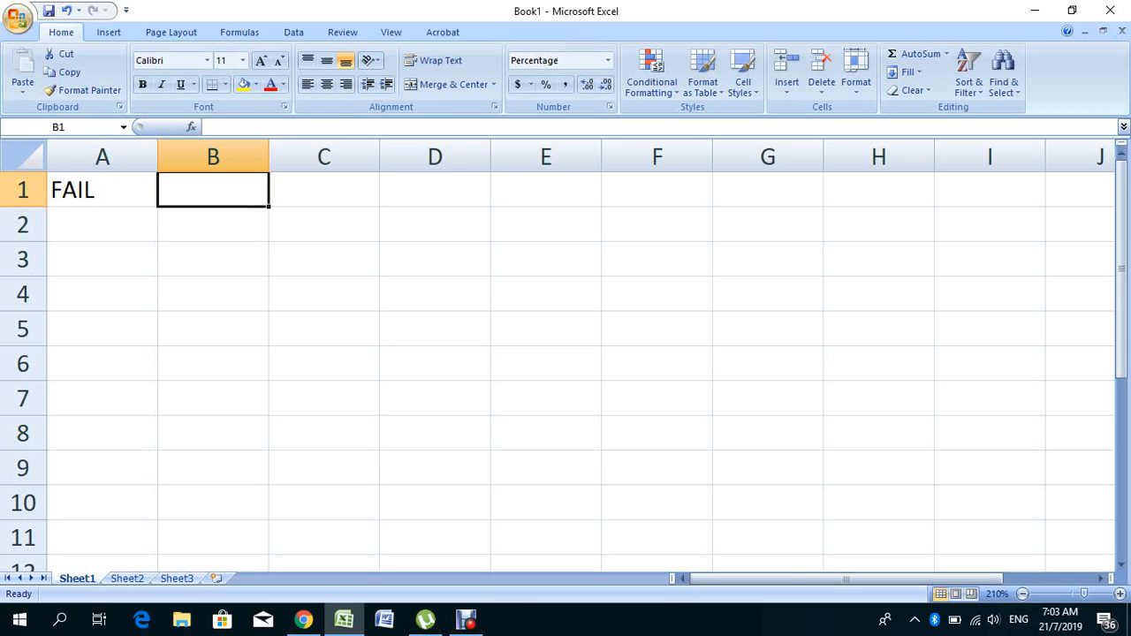
pyautogui.write('55')
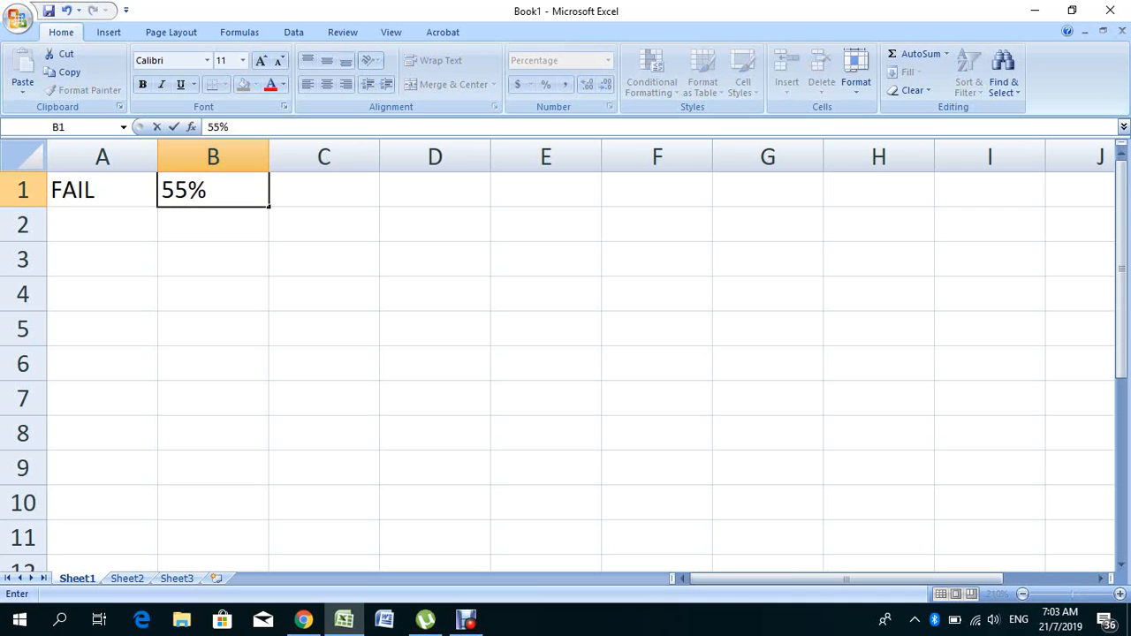
pyautogui.press('Return')
pyautogui.click(213, 190)
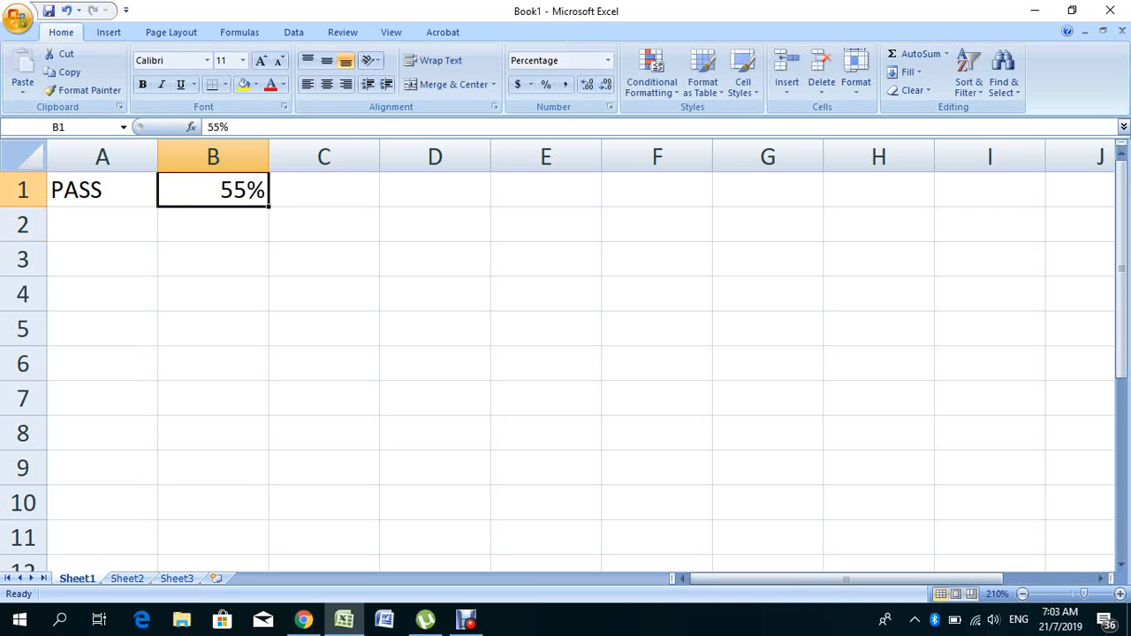
pyautogui.write('10')
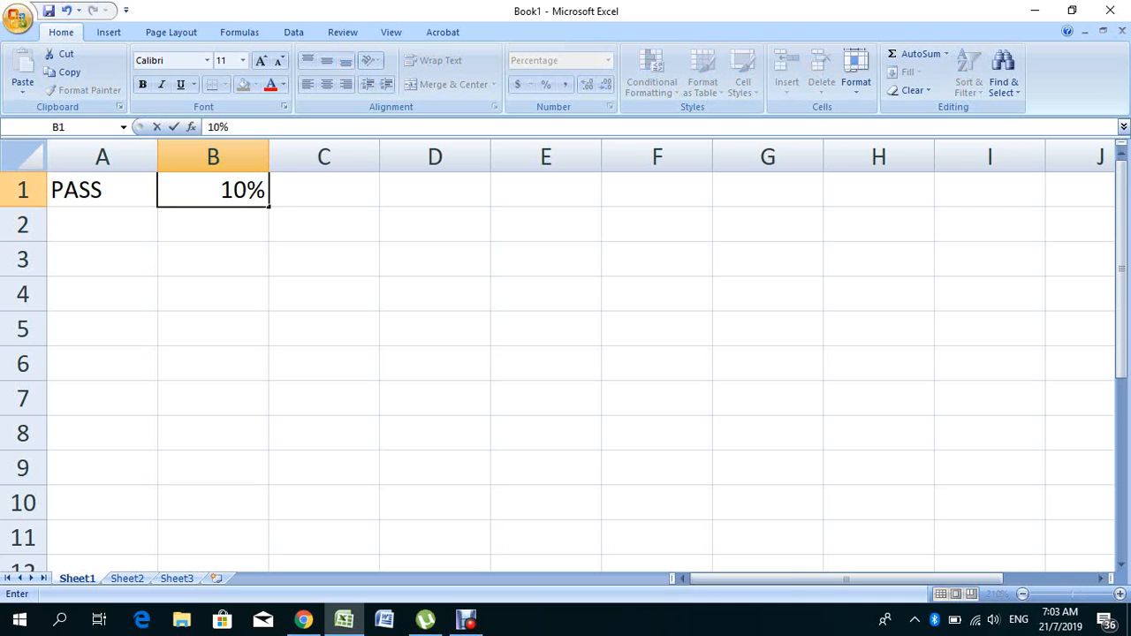
pyautogui.press('Return')
pyautogui.click(213, 190)
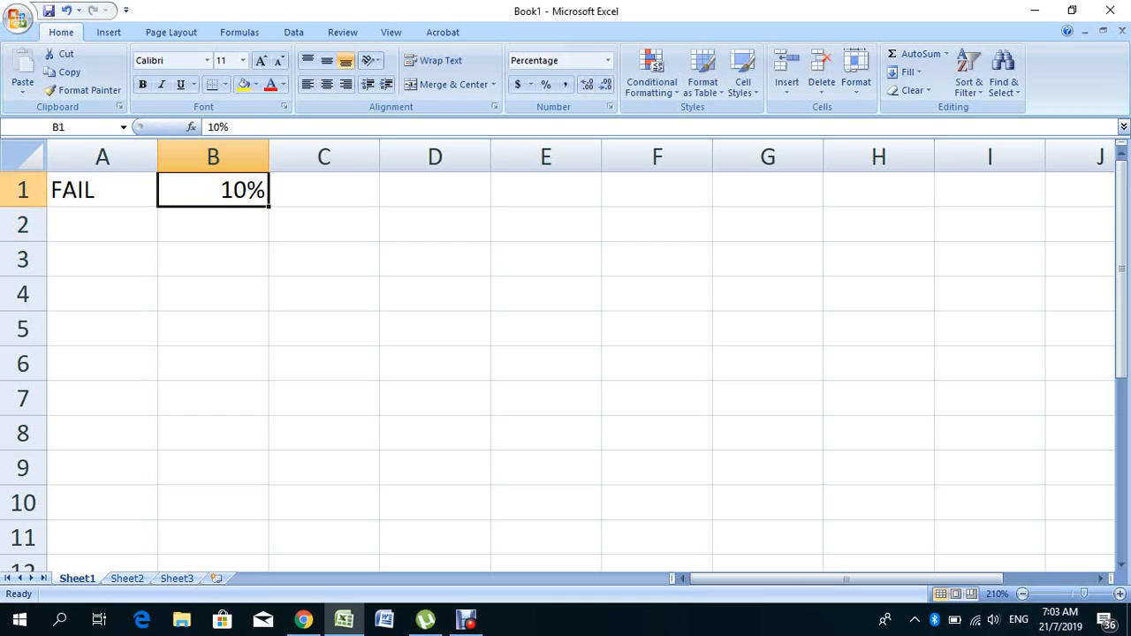
pyautogui.press('Delete')
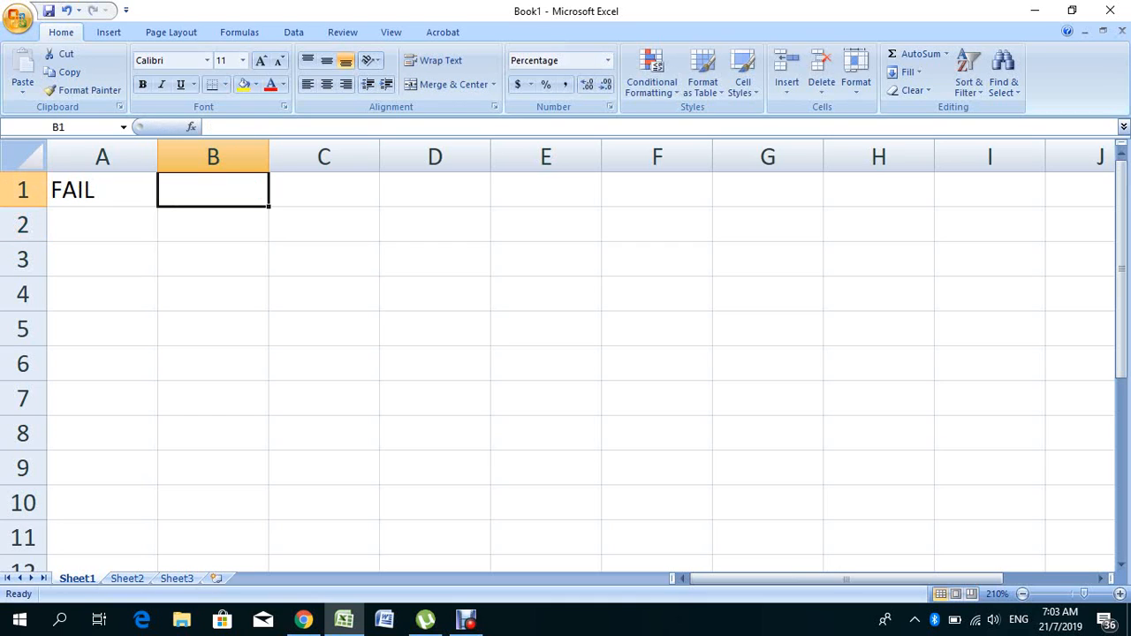
pyautogui.click(213, 224)
pyautogui.click(103, 190)
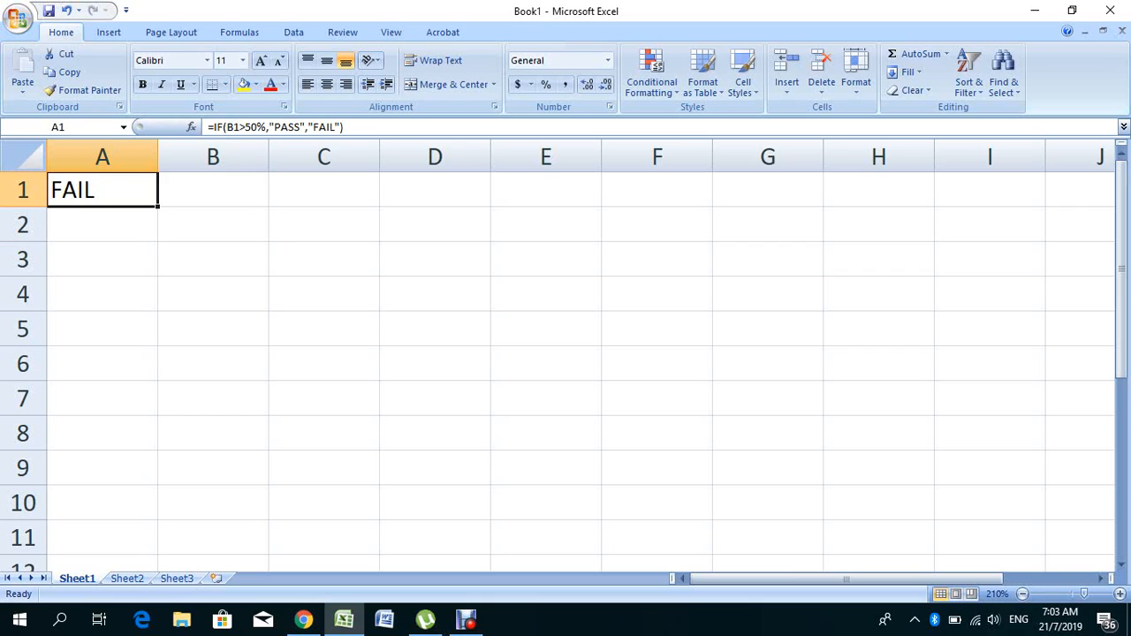
# - Fill A1's PASS/FAIL formula down to A3, then reselect A1 for a new formula
pyautogui.moveTo(157, 206); pyautogui.dragTo(157, 265)
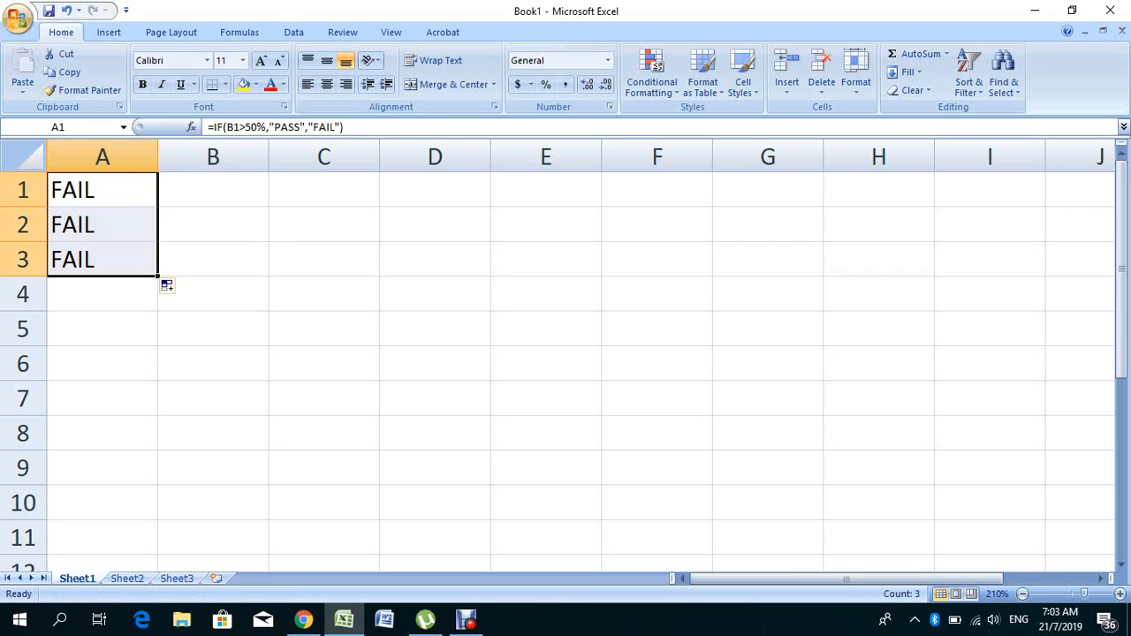
pyautogui.click(103, 329)
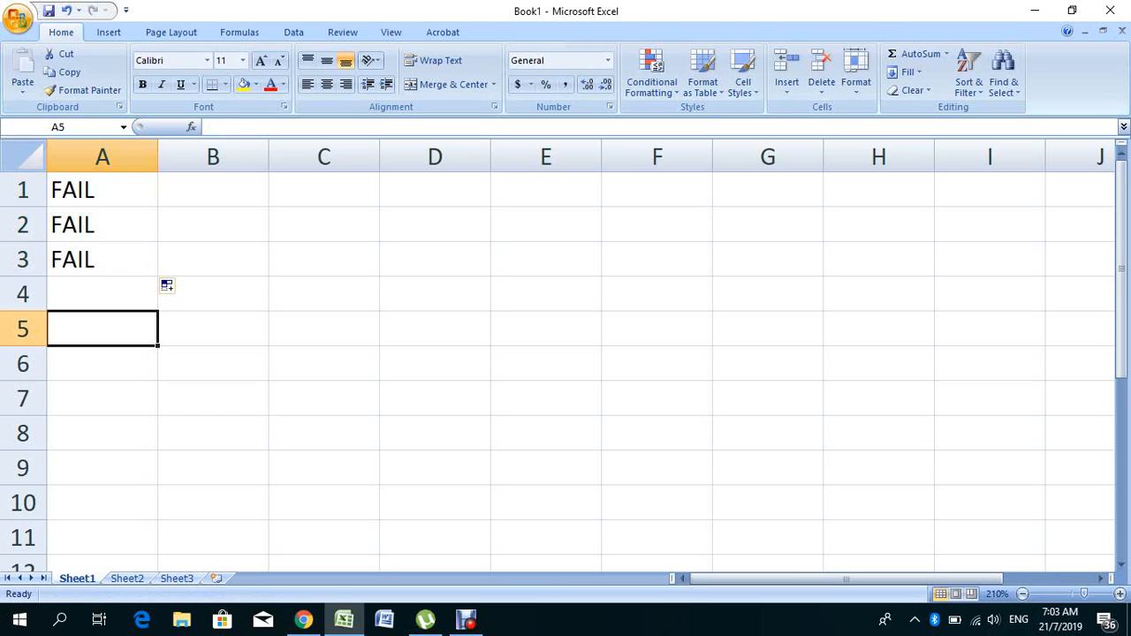
pyautogui.click(213, 190)
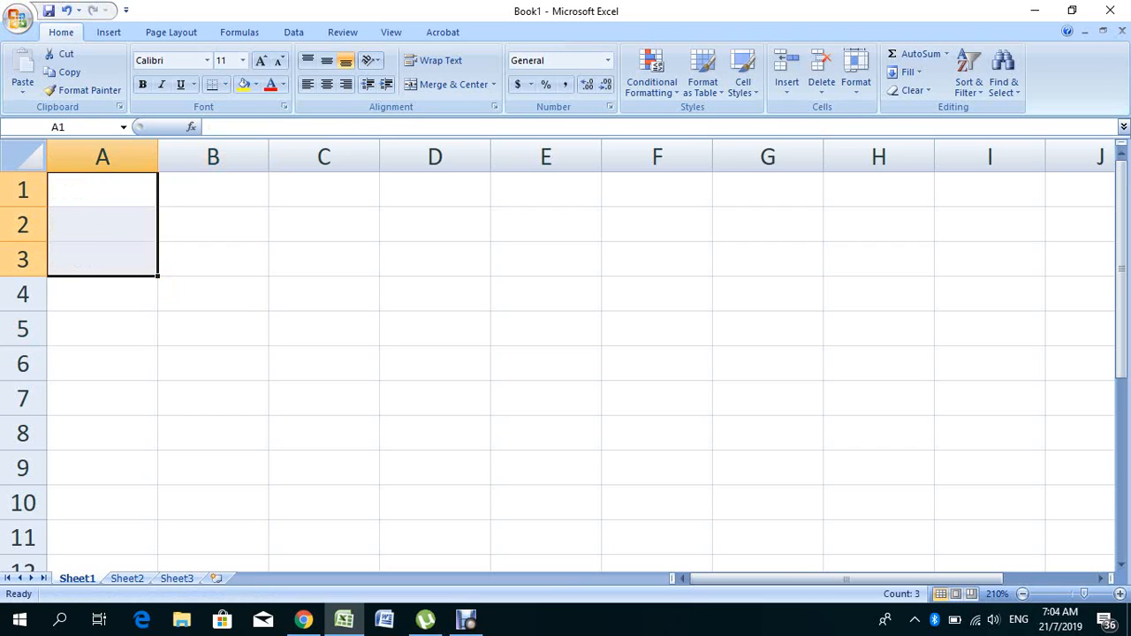
pyautogui.click(102, 189)
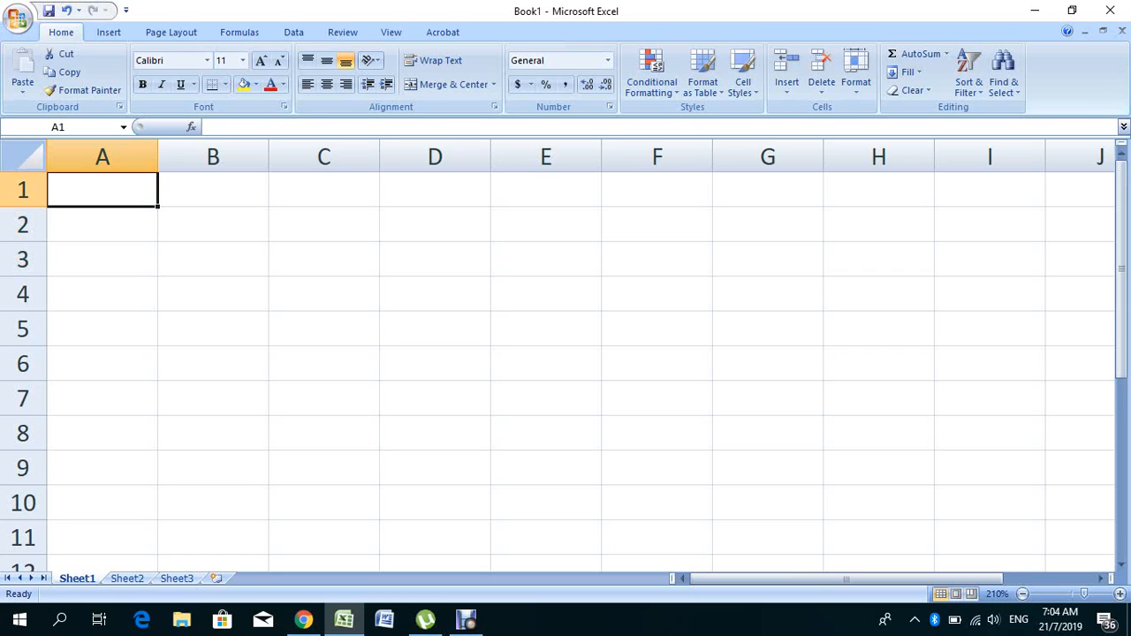
# - Type =IF(B1=0,"", into A1 and highlight parts of the entry to explain it
pyautogui.write('=I')
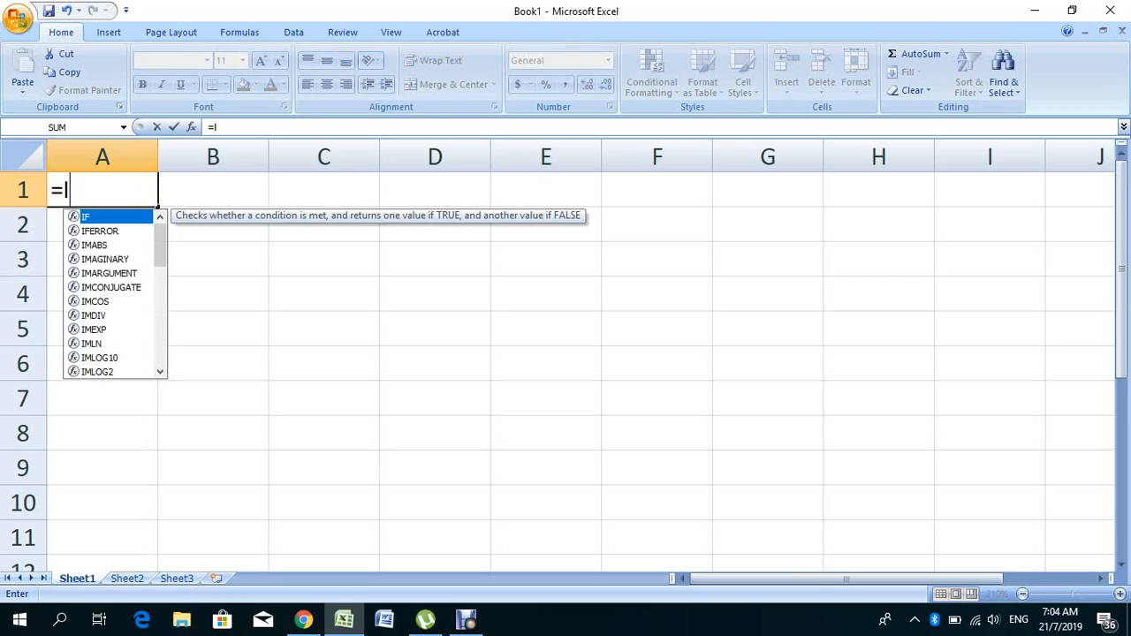
pyautogui.write('F(')
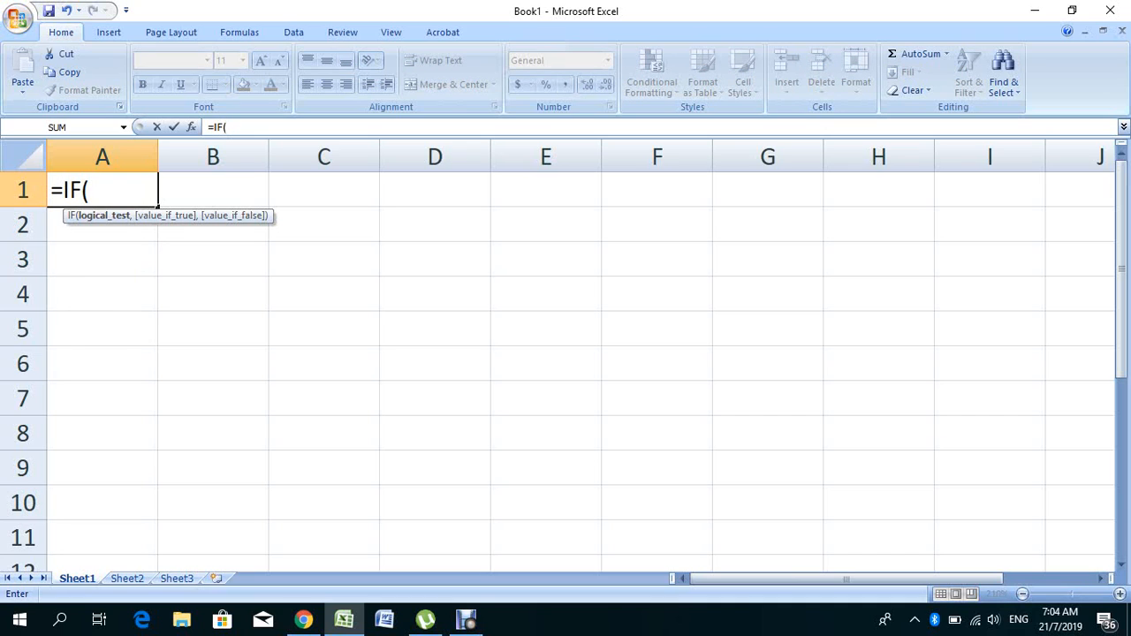
pyautogui.write('B1')
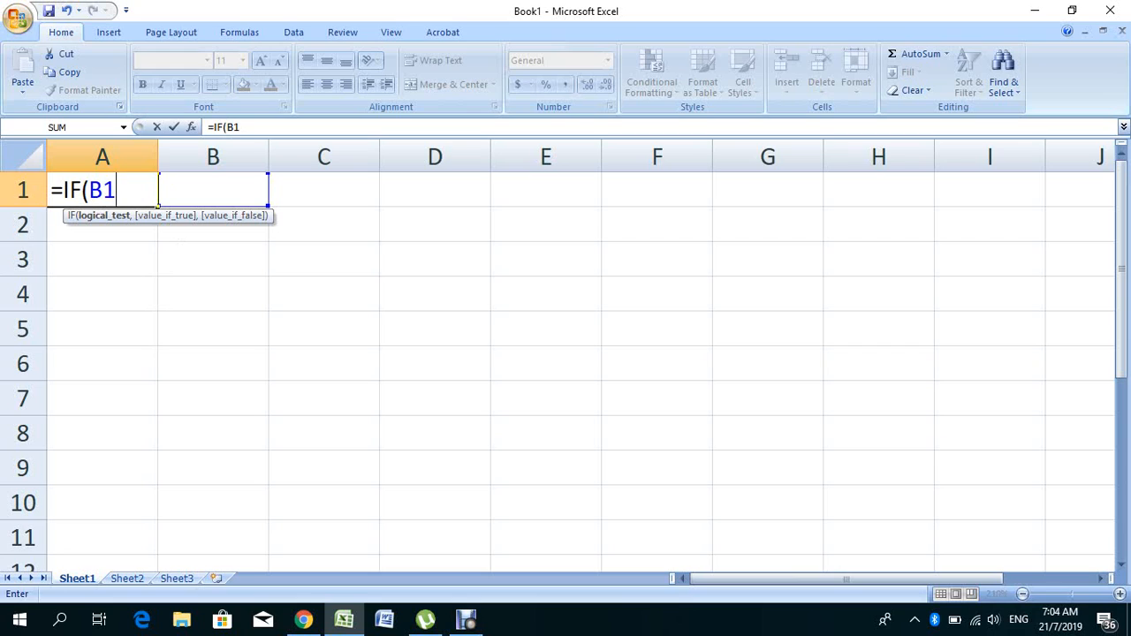
pyautogui.write('=')
pyautogui.write('0')
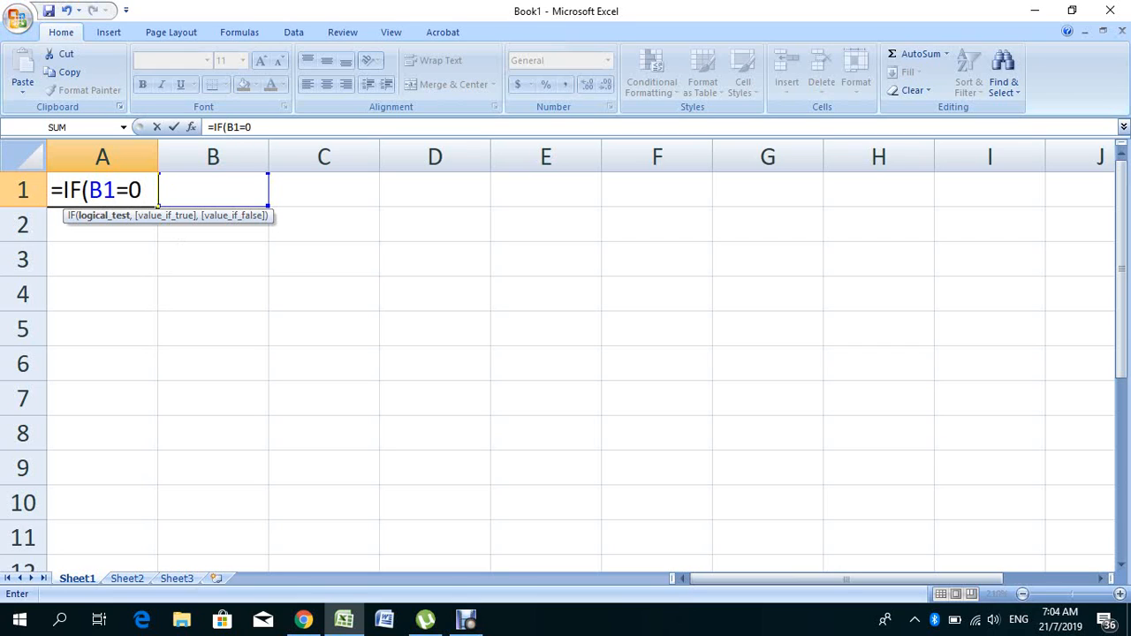
pyautogui.write(',"')
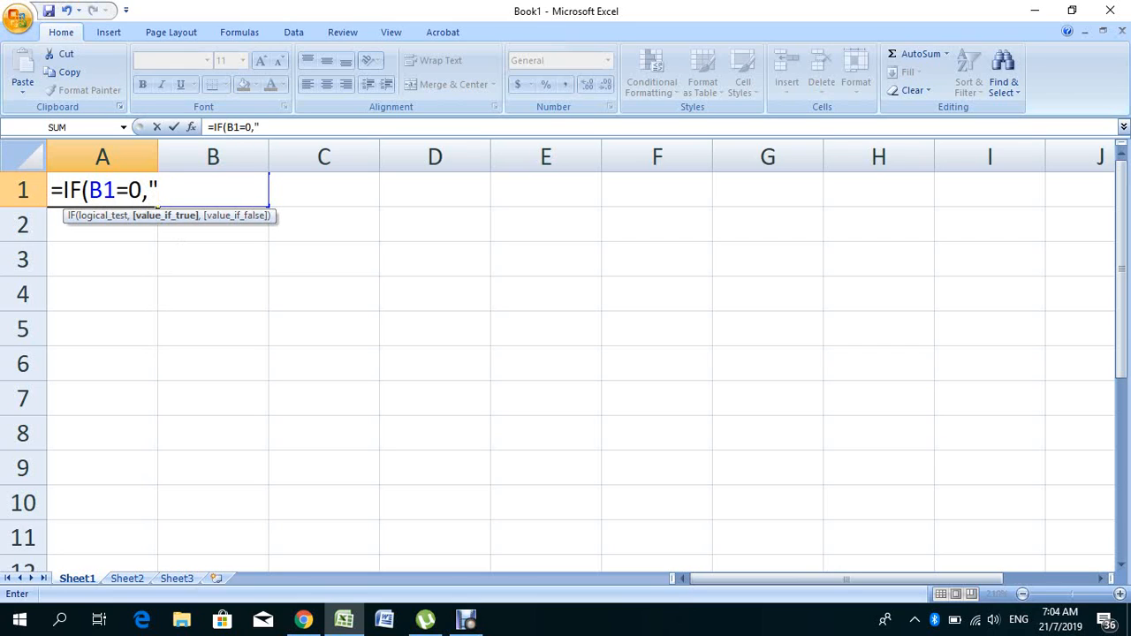
pyautogui.write('",')
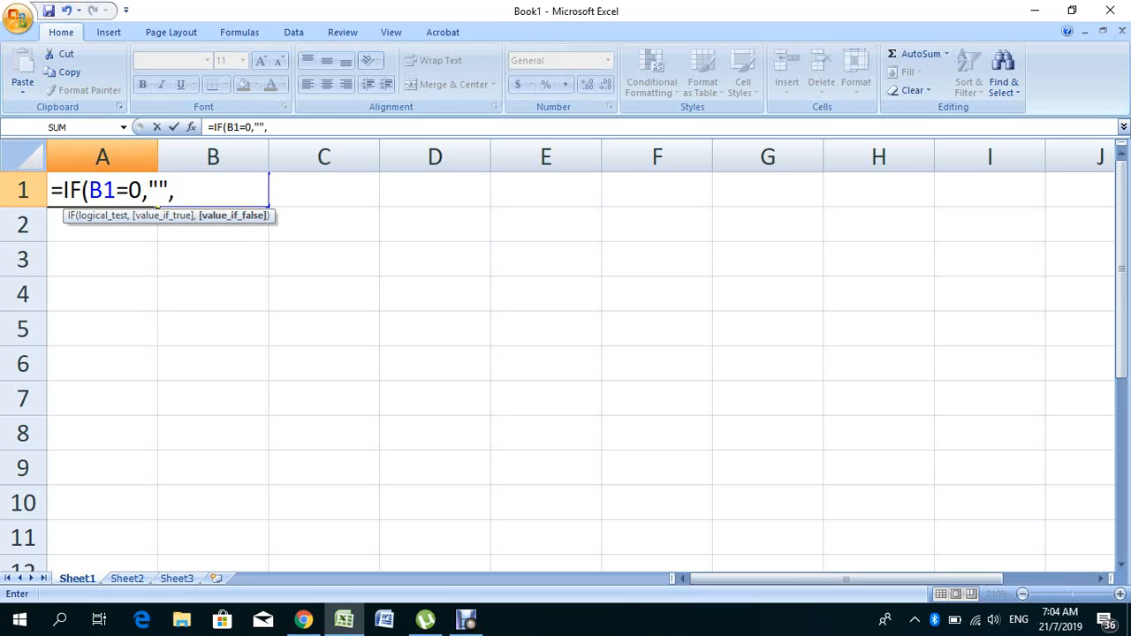
pyautogui.hotkey('shift', 'Left')
pyautogui.hotkey('shift', 'Left')
pyautogui.hotkey('shift', 'Left')
pyautogui.hotkey('shift', 'Left')
pyautogui.hotkey('shift', 'Left')
pyautogui.hotkey('shift', 'Left')
pyautogui.hotkey('shift', 'Left')
pyautogui.hotkey('shift', 'Left')
pyautogui.hotkey('shift', 'Left')
pyautogui.hotkey('shift', 'Left')
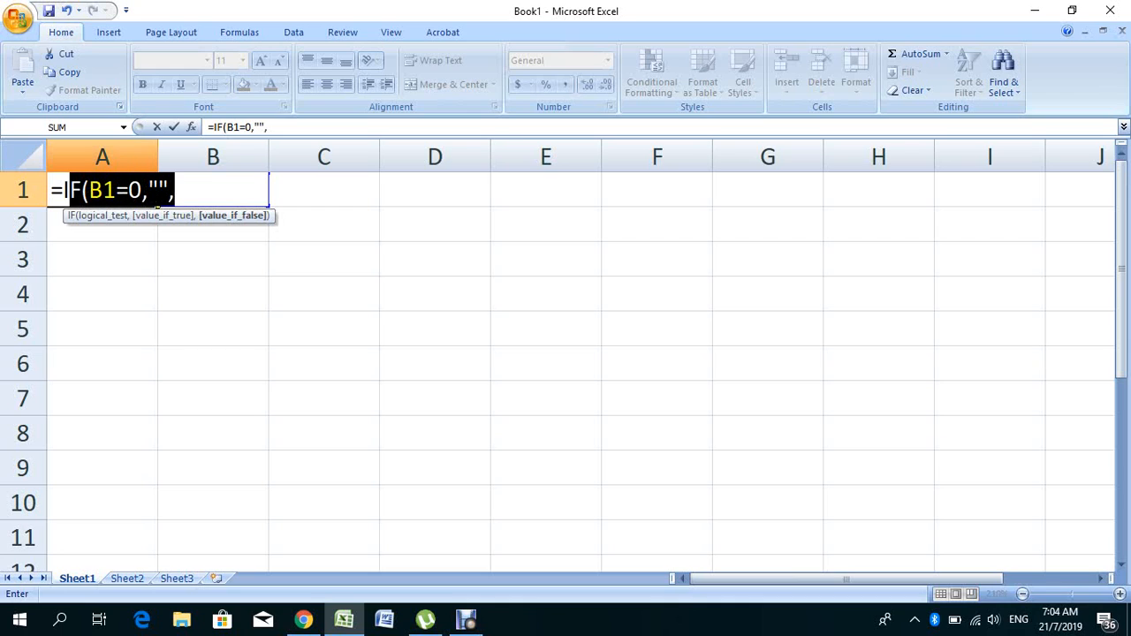
pyautogui.hotkey('shift', 'Left')
pyautogui.hotkey('shift', 'Left')
pyautogui.hotkey('shift', 'Right')
pyautogui.hotkey('shift', 'Right')
pyautogui.hotkey('shift', 'Right')
pyautogui.hotkey('shift', 'Right')
pyautogui.hotkey('shift', 'Left')
pyautogui.hotkey('shift', 'Left')
pyautogui.hotkey('shift', 'Left')
pyautogui.hotkey('shift', 'Left')
pyautogui.hotkey('shift', 'Right')
pyautogui.hotkey('shift', 'Right')
pyautogui.hotkey('shift', 'Right')
pyautogui.hotkey('shift', 'Right')
pyautogui.hotkey('shift', 'Right')
pyautogui.hotkey('shift', 'Right')
pyautogui.hotkey('shift', 'Right')
pyautogui.hotkey('shift', 'Right')
pyautogui.hotkey('shift', 'Right')
pyautogui.hotkey('shift', 'Right')
pyautogui.hotkey('shift', 'Right')
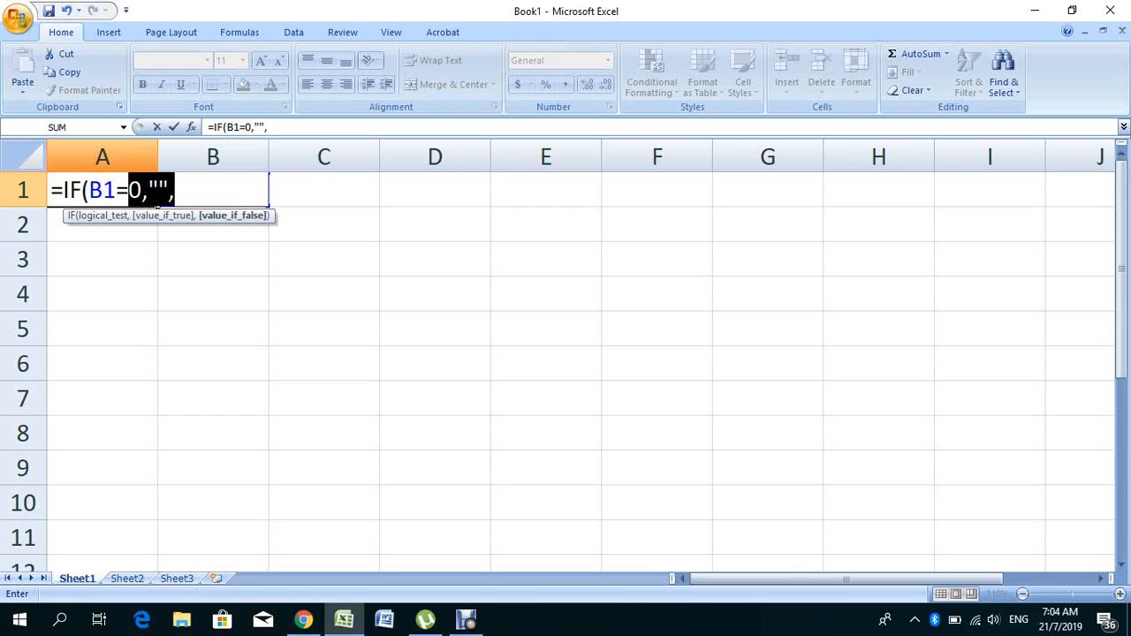
pyautogui.hotkey('shift', 'Right')
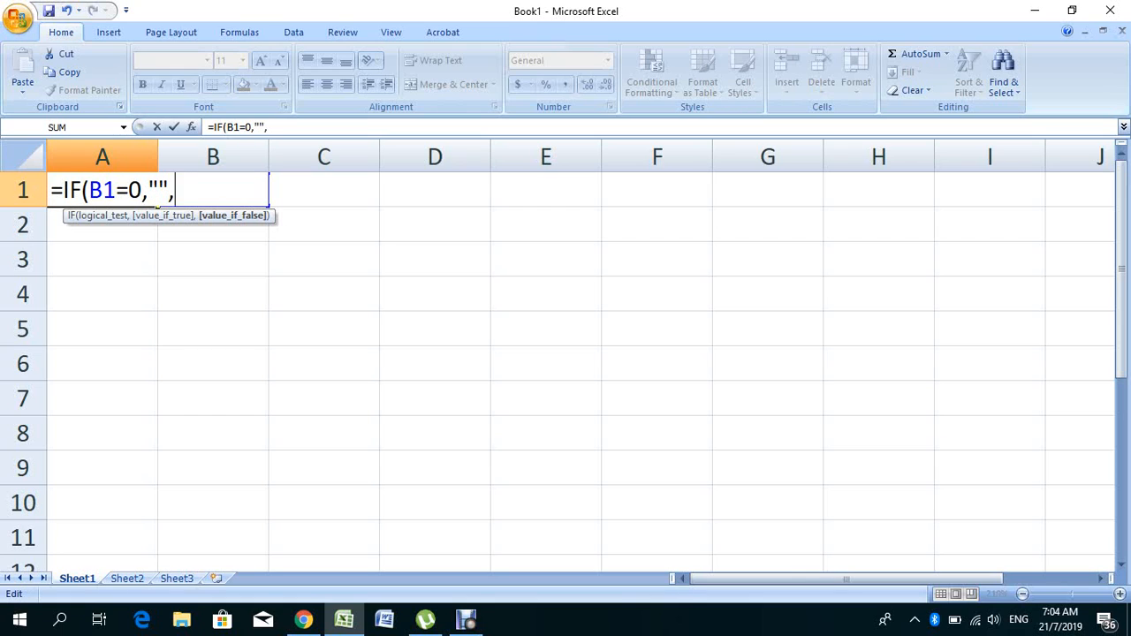
# - Complete A1 as =IF(B1=0,"",IF(B1>50%,"PASS","FAIL")) and review it in the formula bar
pyautogui.write('IF(')
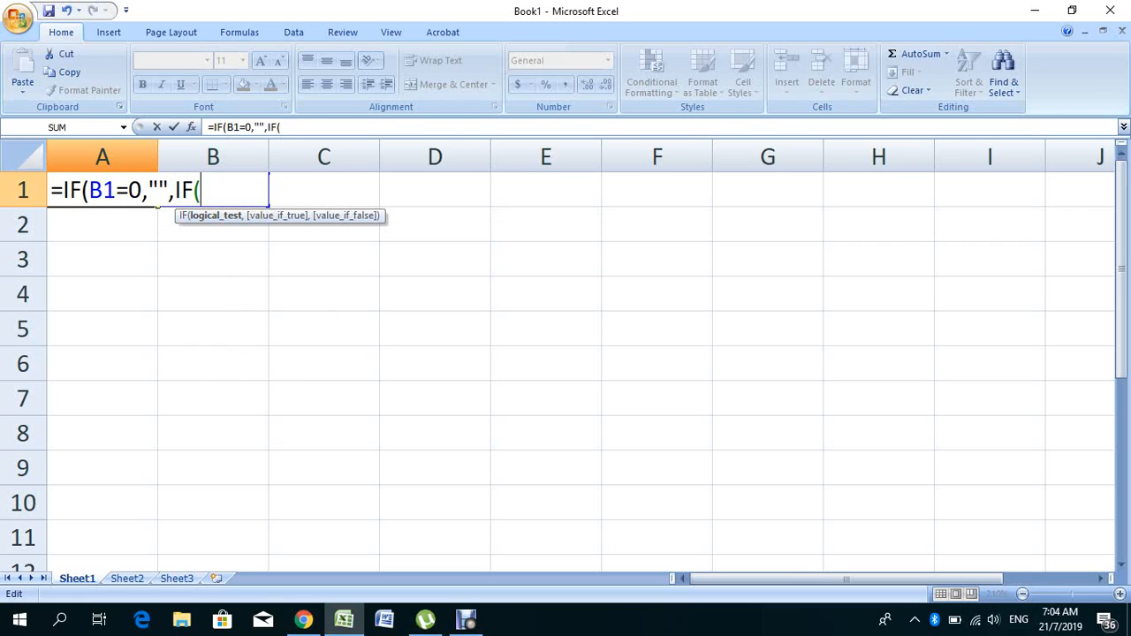
pyautogui.write('B1')
pyautogui.write('>5')
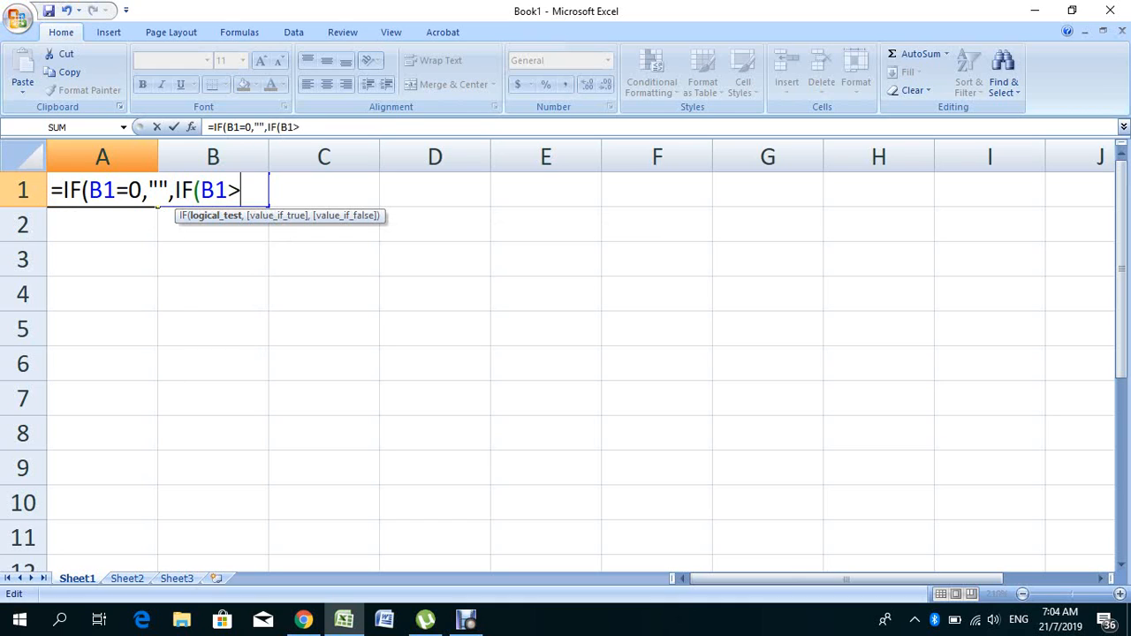
pyautogui.write('0%')
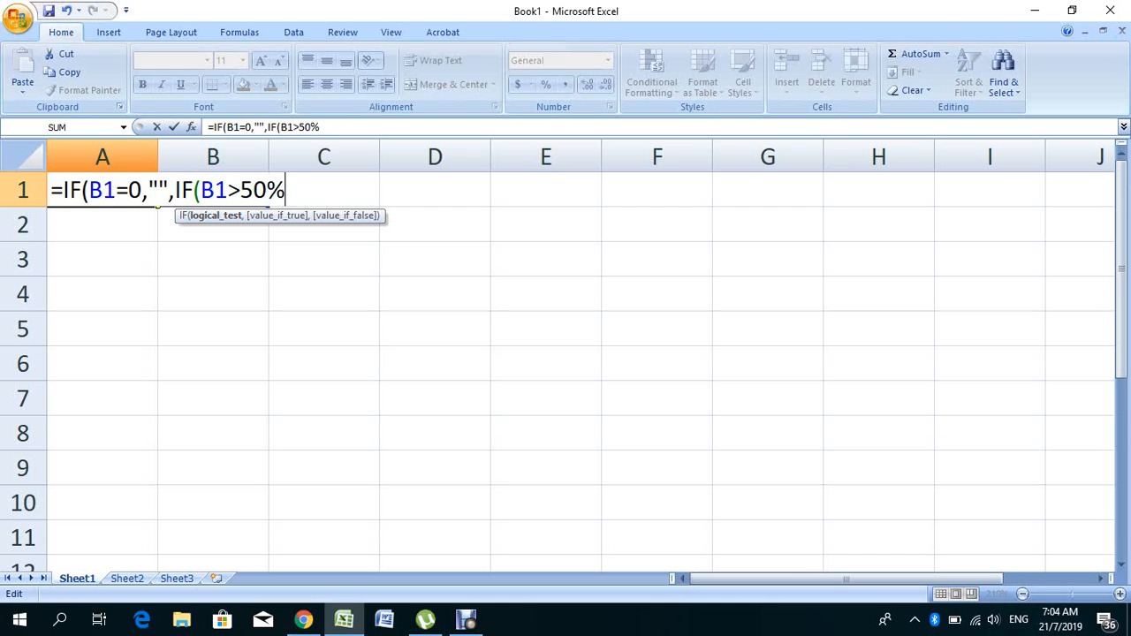
pyautogui.write(',"P')
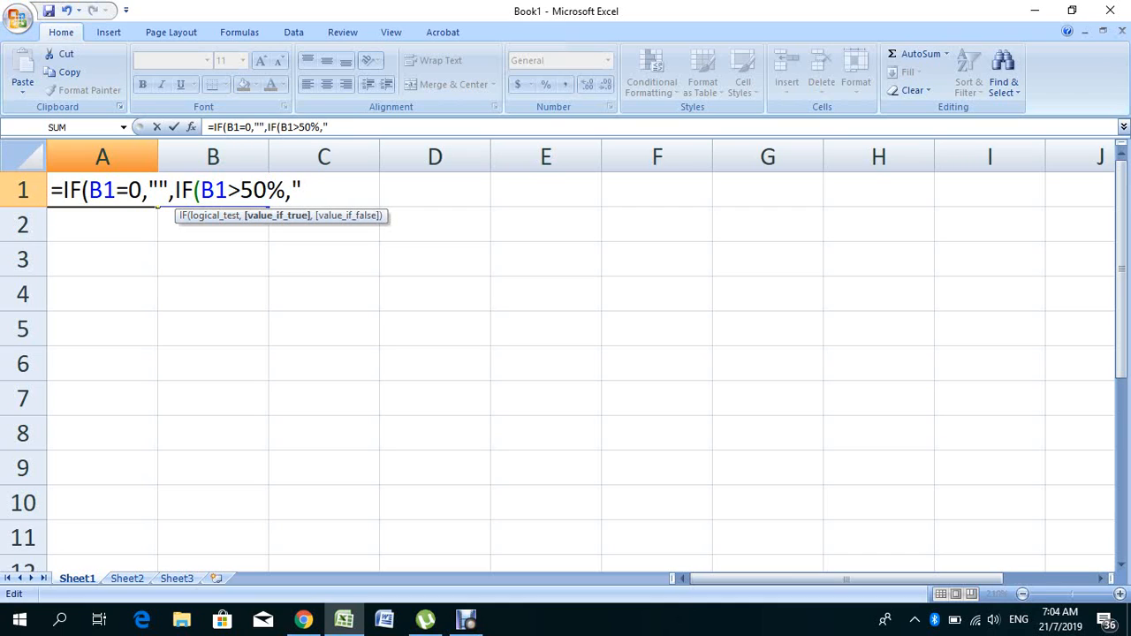
pyautogui.write('ASS')
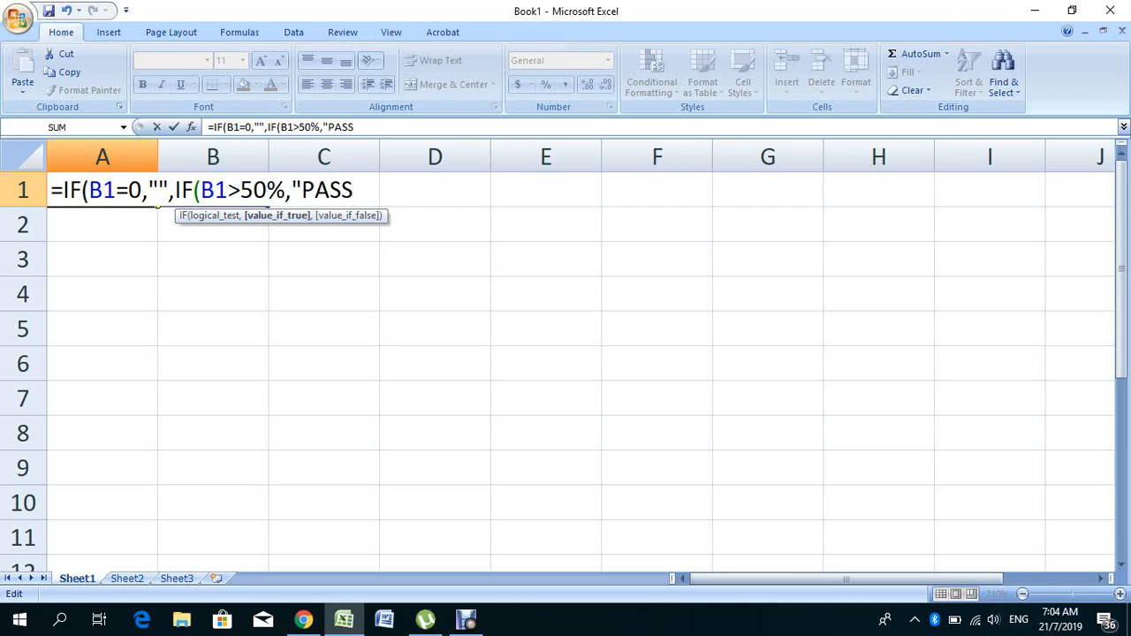
pyautogui.write('","')
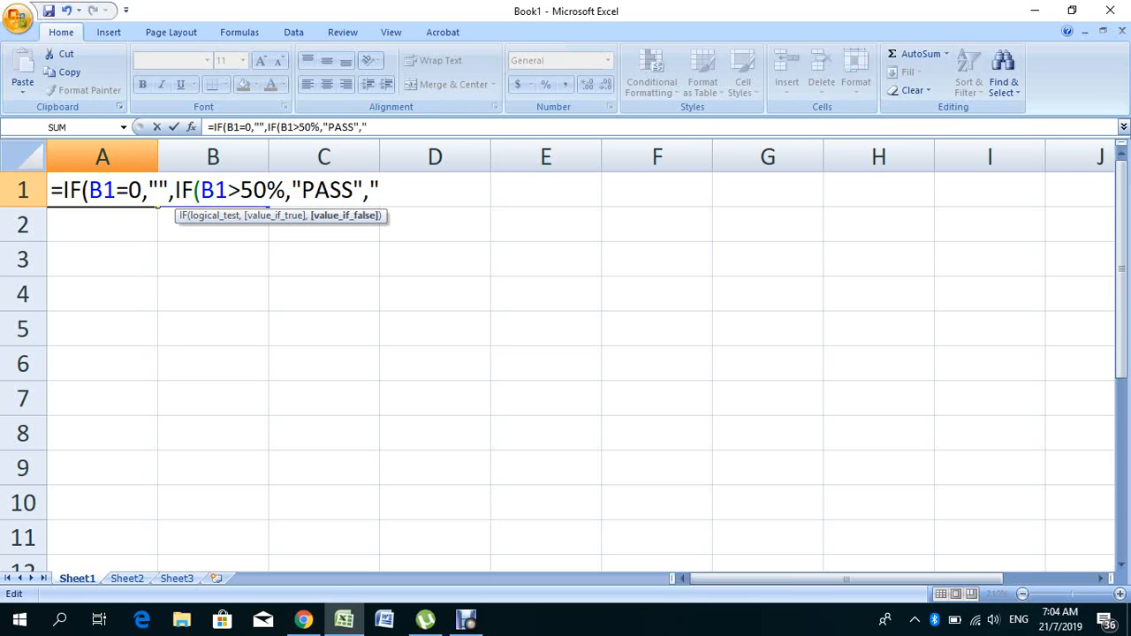
pyautogui.write('FAIL')
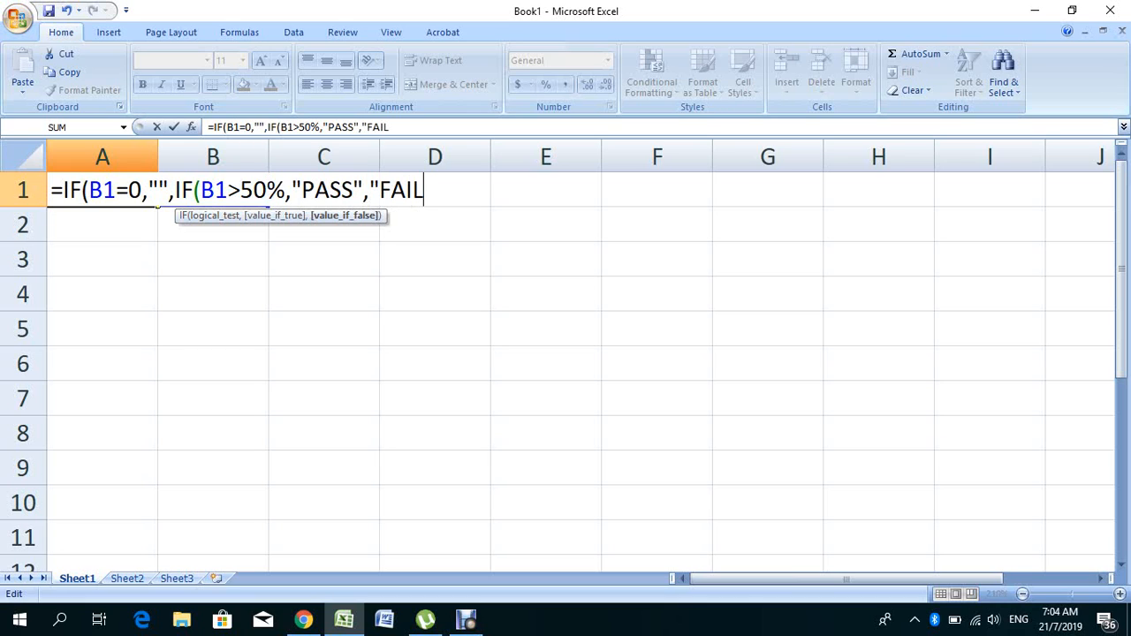
pyautogui.write('"')
pyautogui.moveTo(88, 190); pyautogui.dragTo(81, 190)
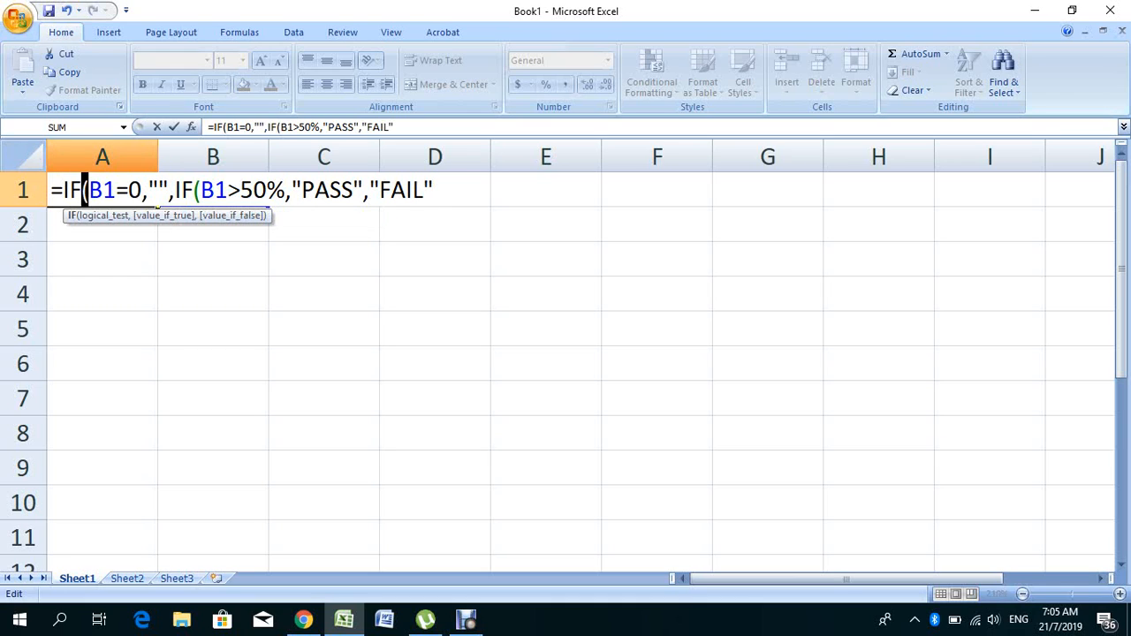
pyautogui.moveTo(202, 190); pyautogui.dragTo(195, 190)
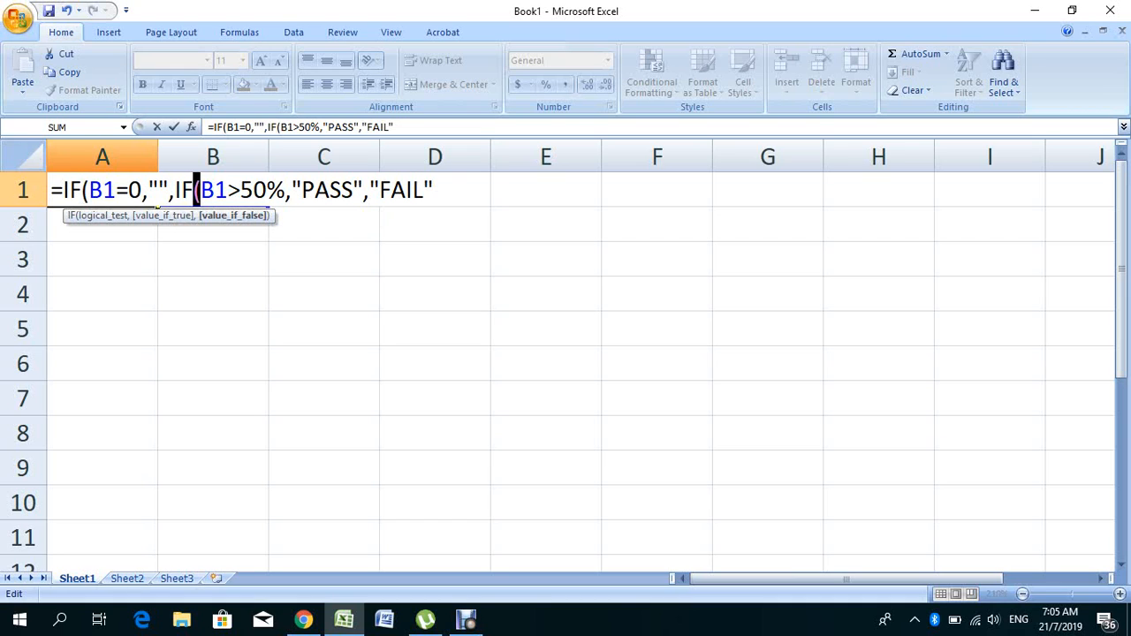
pyautogui.press('End')
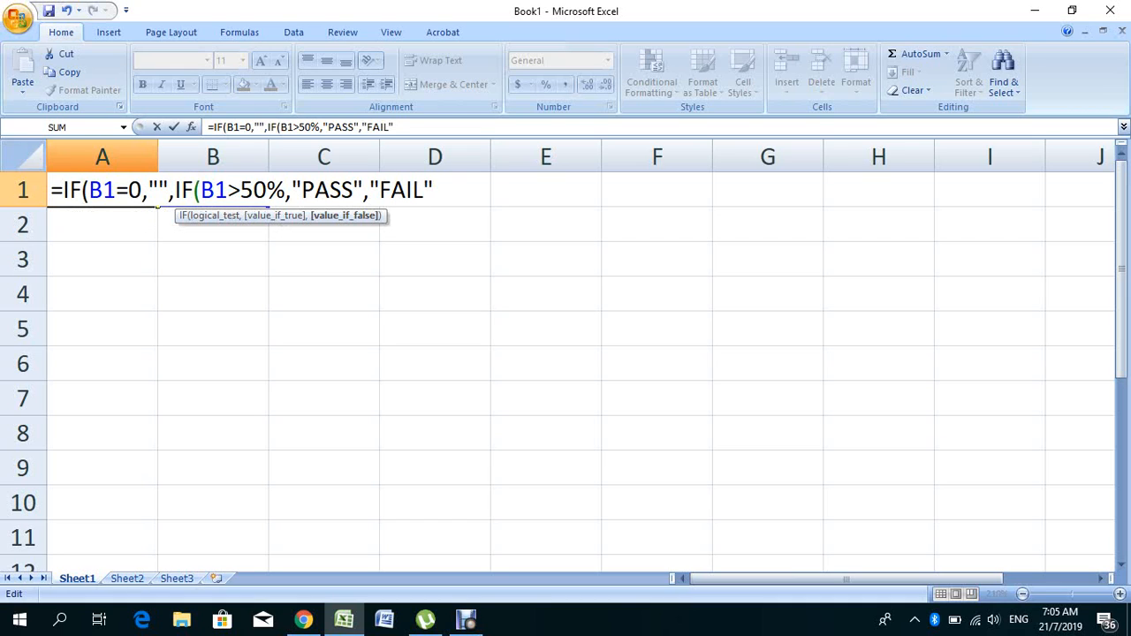
pyautogui.write('))')
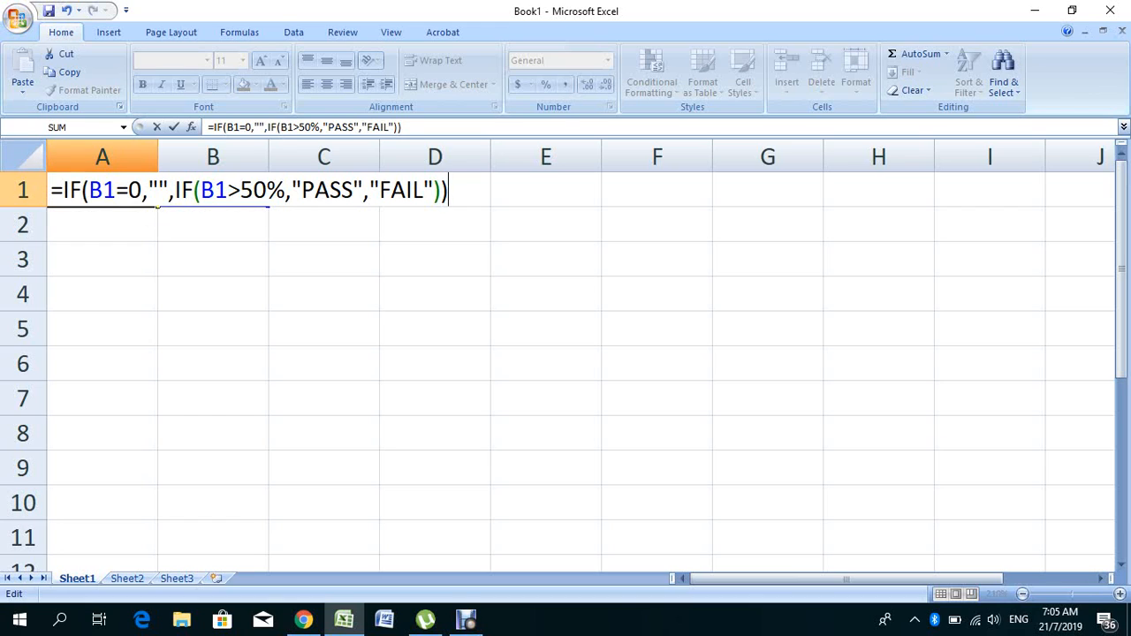
pyautogui.press('Return')
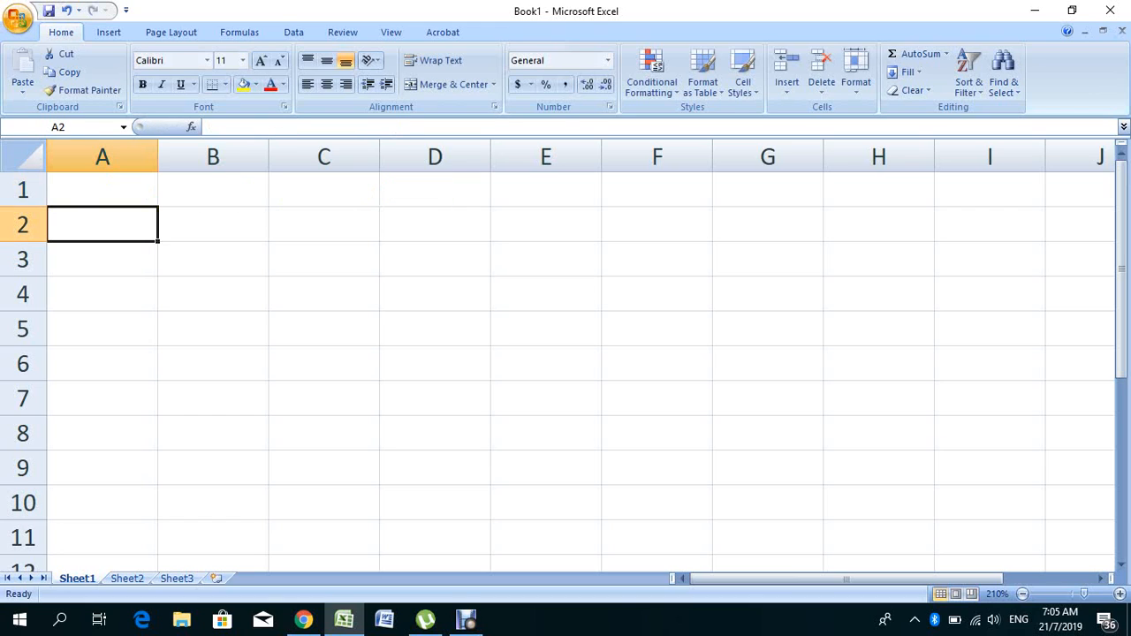
pyautogui.click(102, 190)
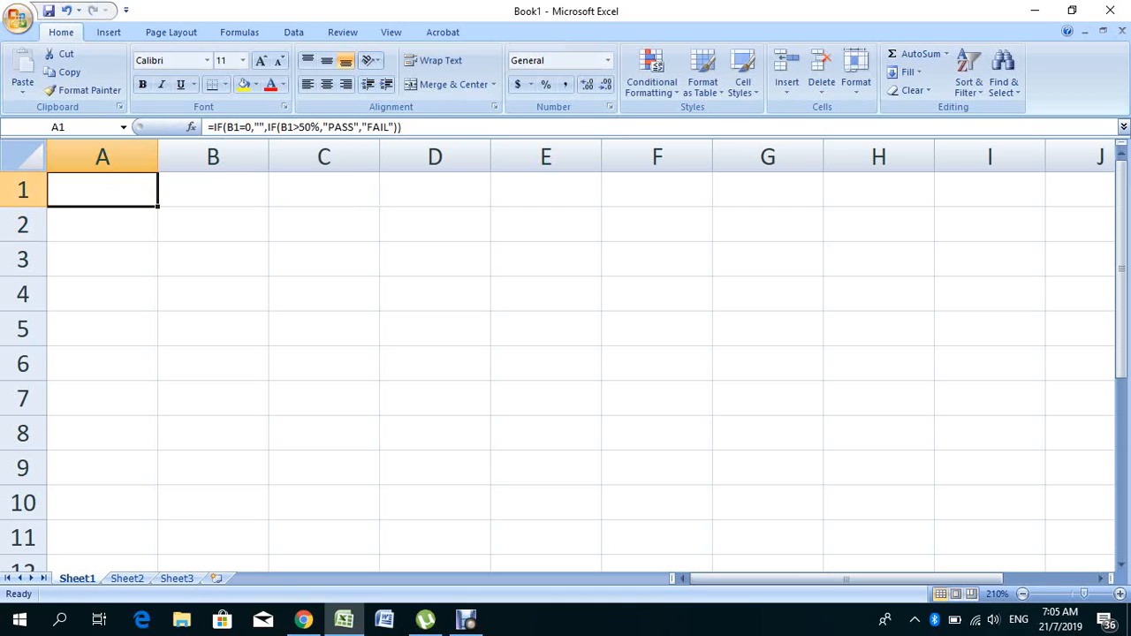
# - Fill the nested formula from A1 down through A4 and check the copy in A3
pyautogui.moveTo(157, 207); pyautogui.dragTo(157, 300)
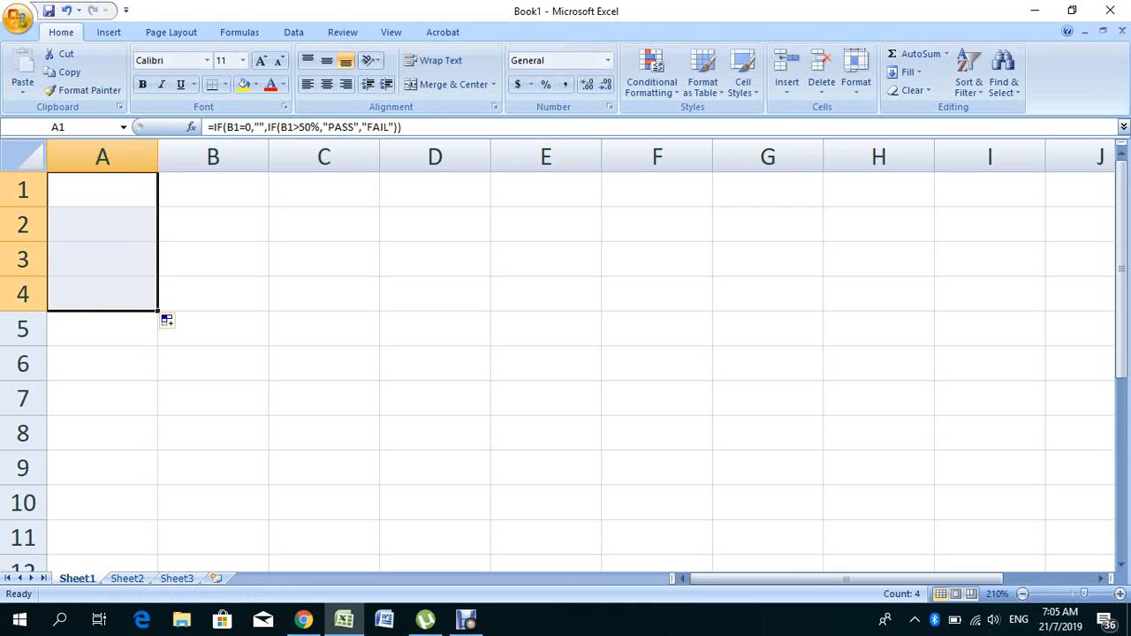
pyautogui.click(103, 328)
pyautogui.click(213, 259)
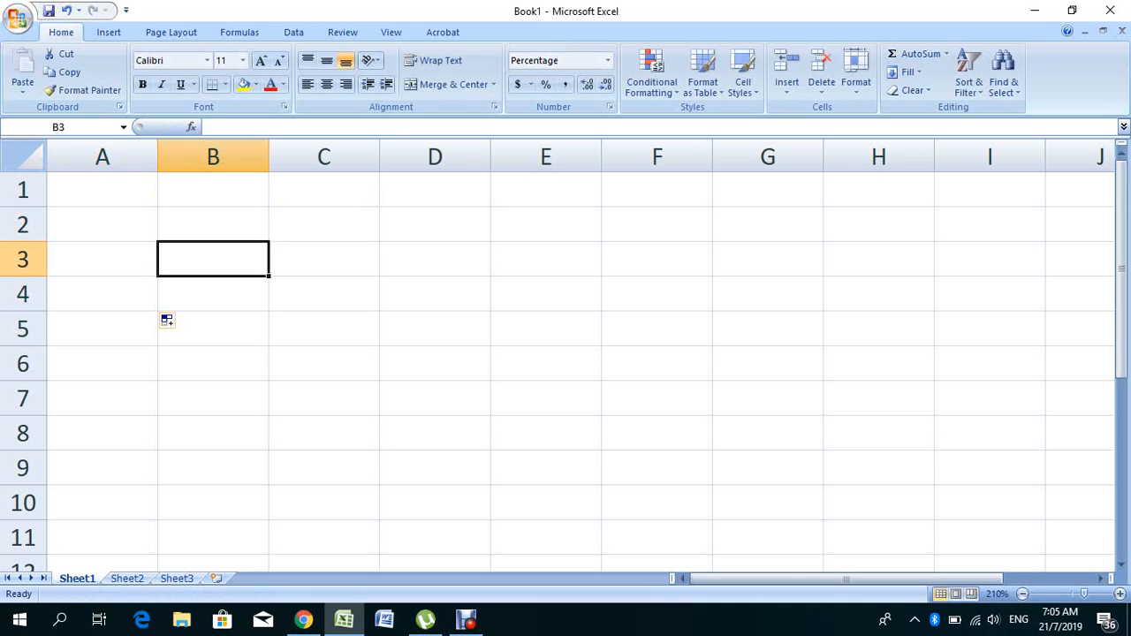
pyautogui.click(103, 259)
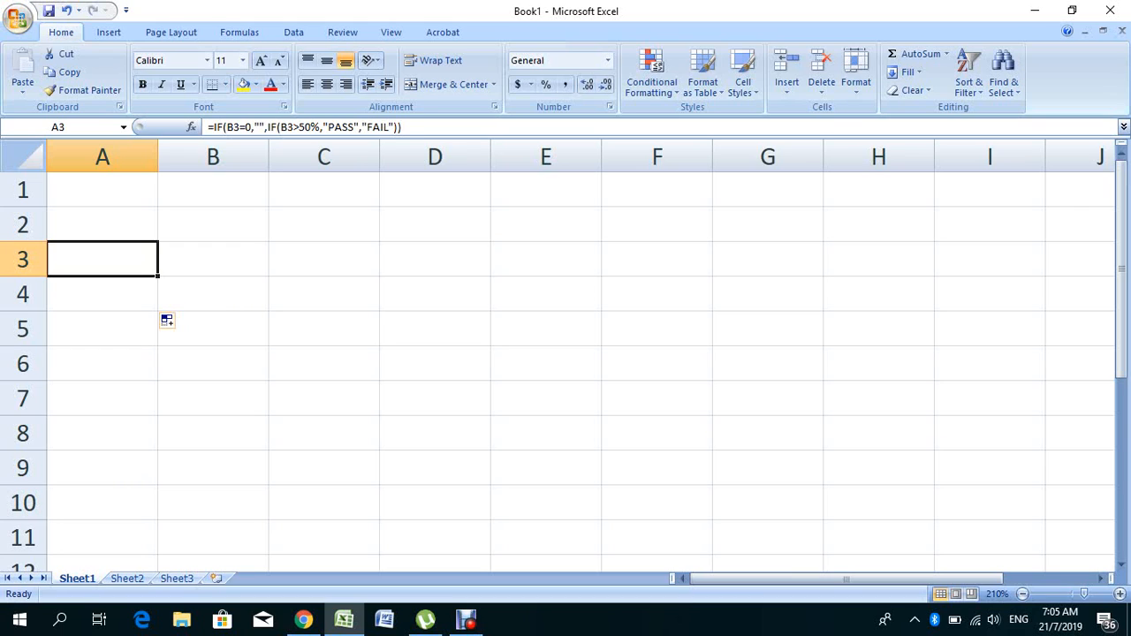
# - Enter 55 as B3's score, then change it to 10
pyautogui.click(213, 259)
pyautogui.write('55')
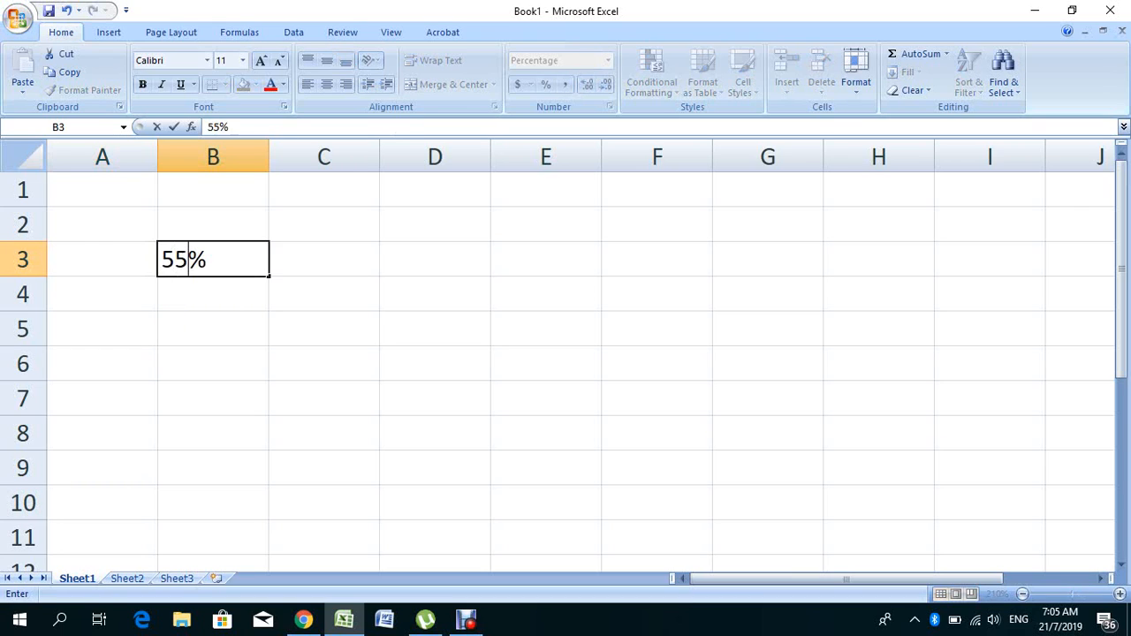
pyautogui.press('Return')
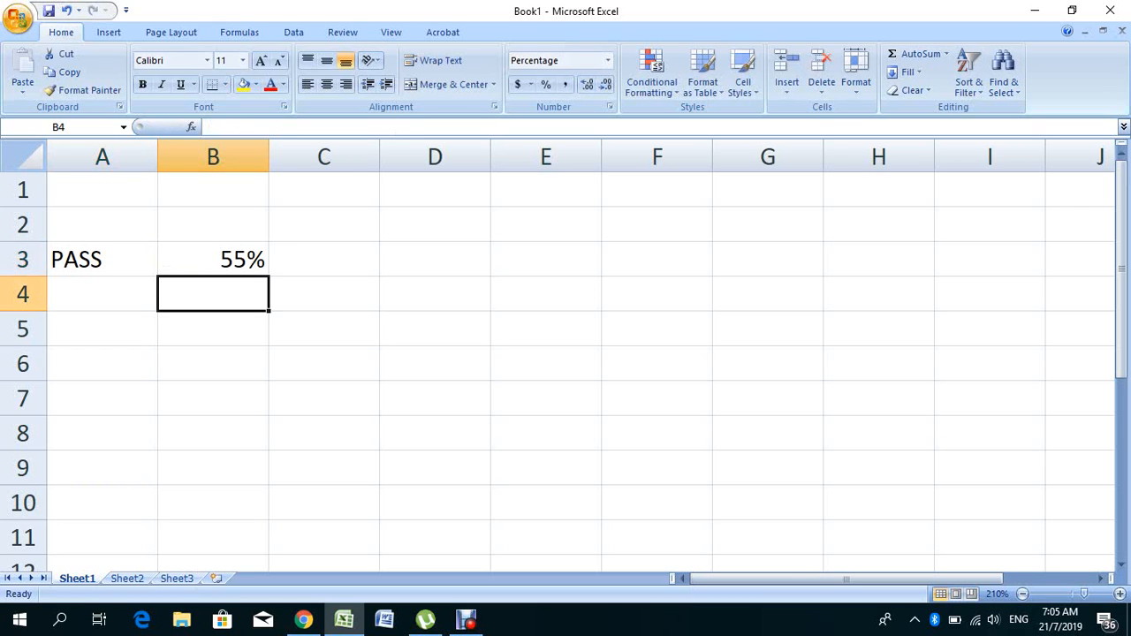
pyautogui.click(213, 259)
pyautogui.write('10')
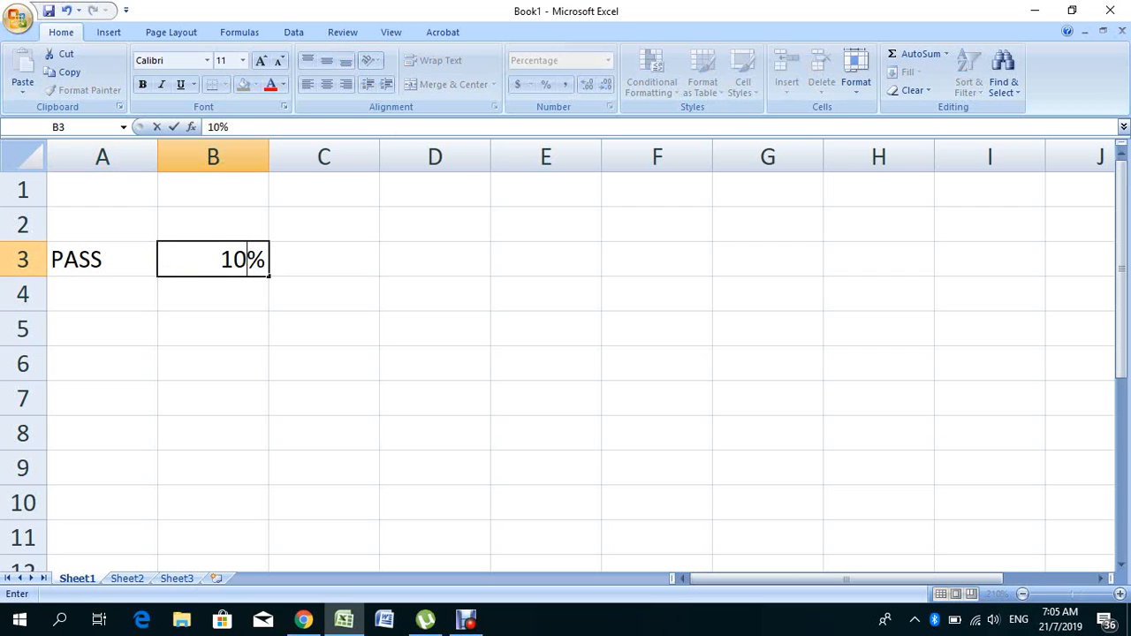
pyautogui.press('Return')
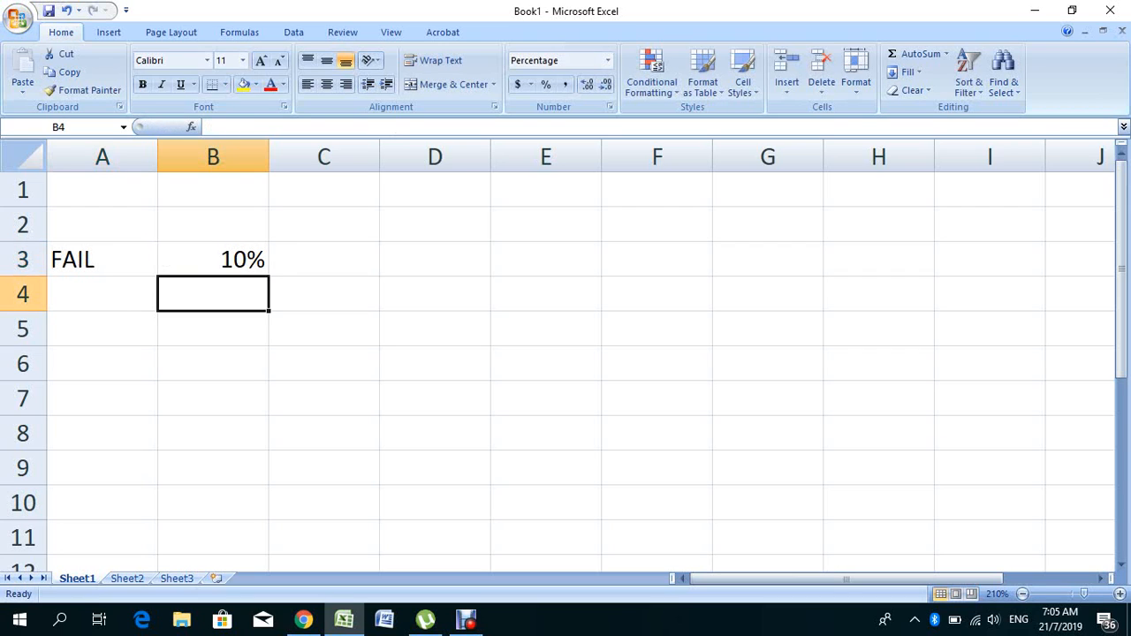
# - Enter 48 in A1, clear it again, and check A2's formula
pyautogui.click(102, 190)
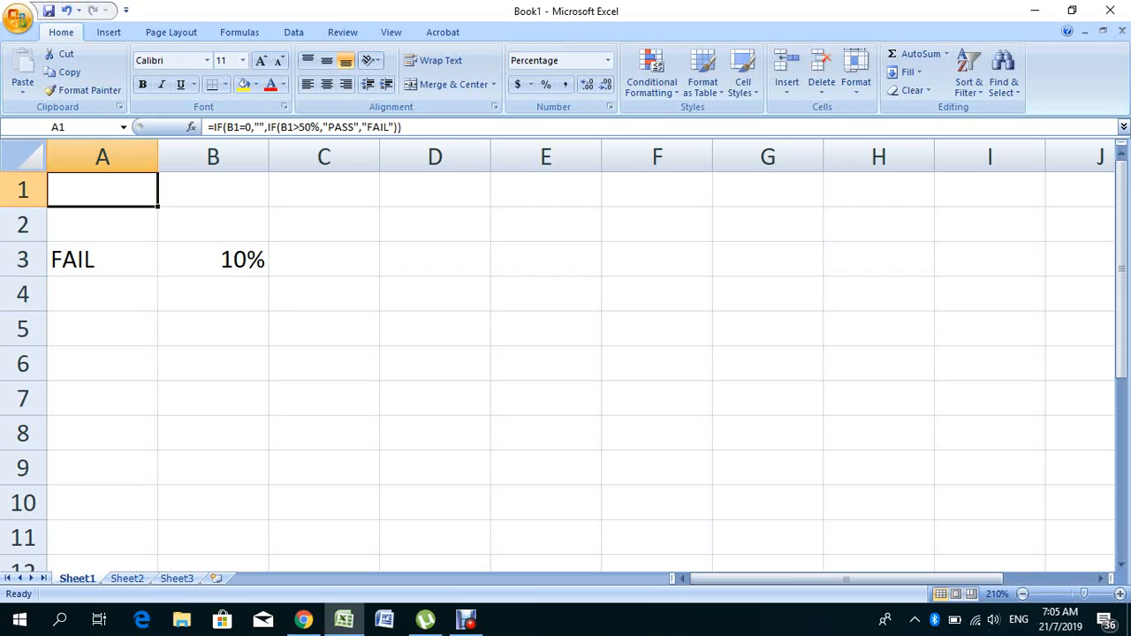
pyautogui.write('48')
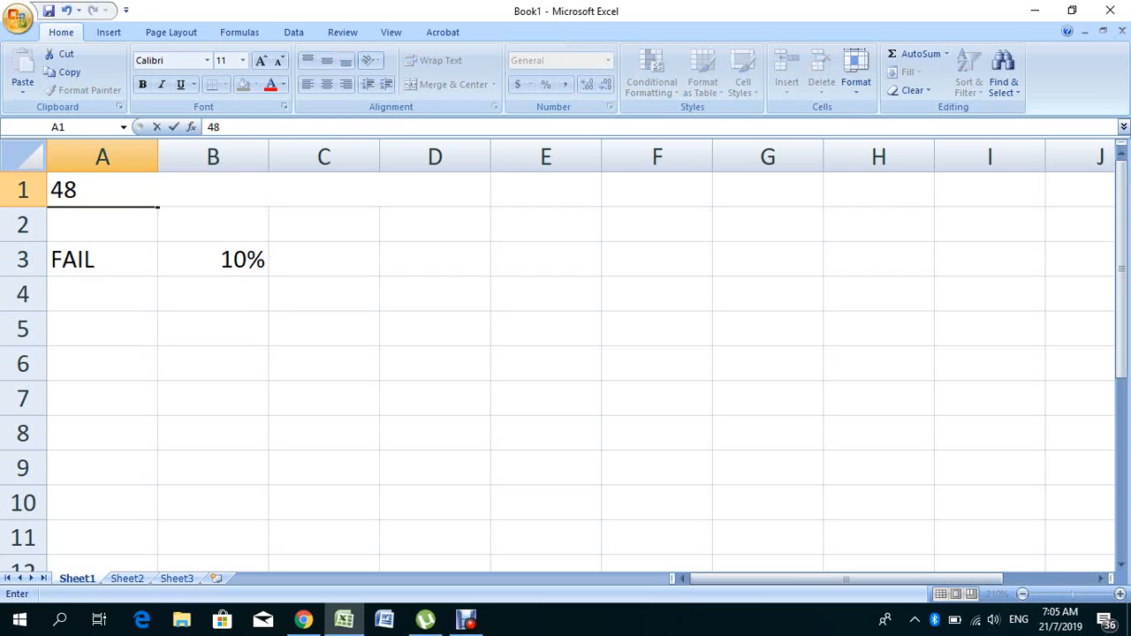
pyautogui.press('Return')
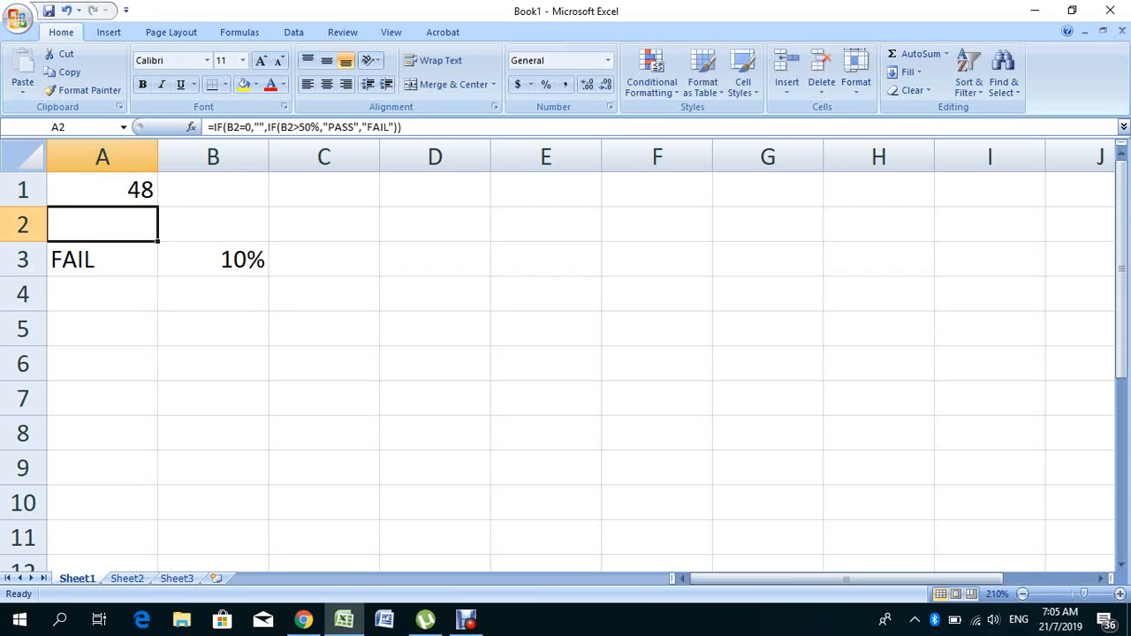
pyautogui.click(102, 190)
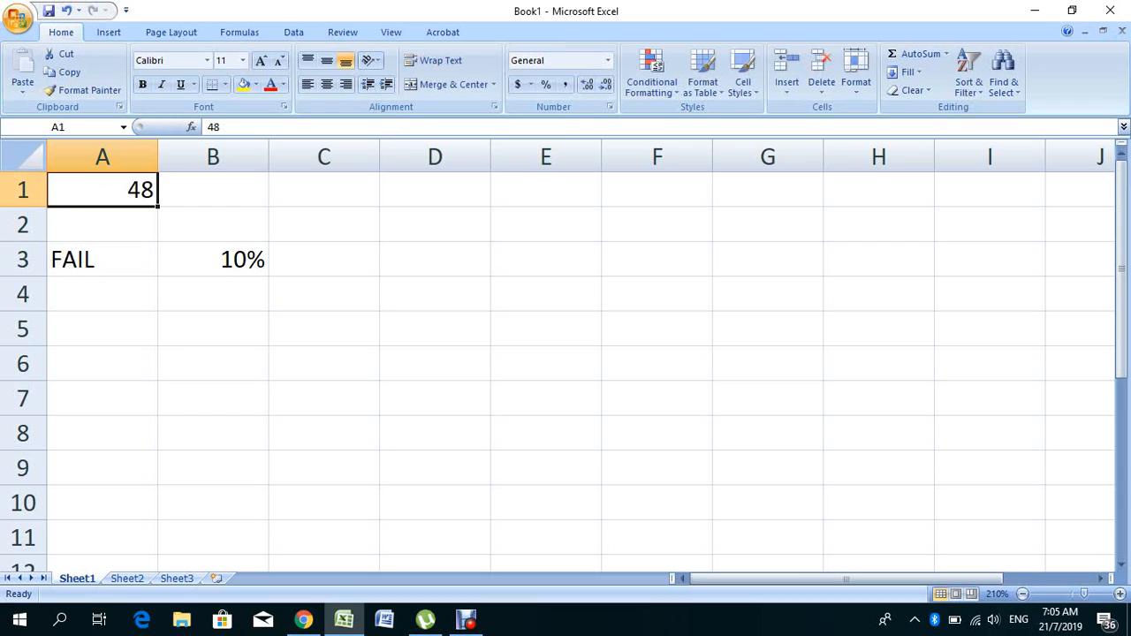
pyautogui.press('Delete')
pyautogui.click(102, 225)
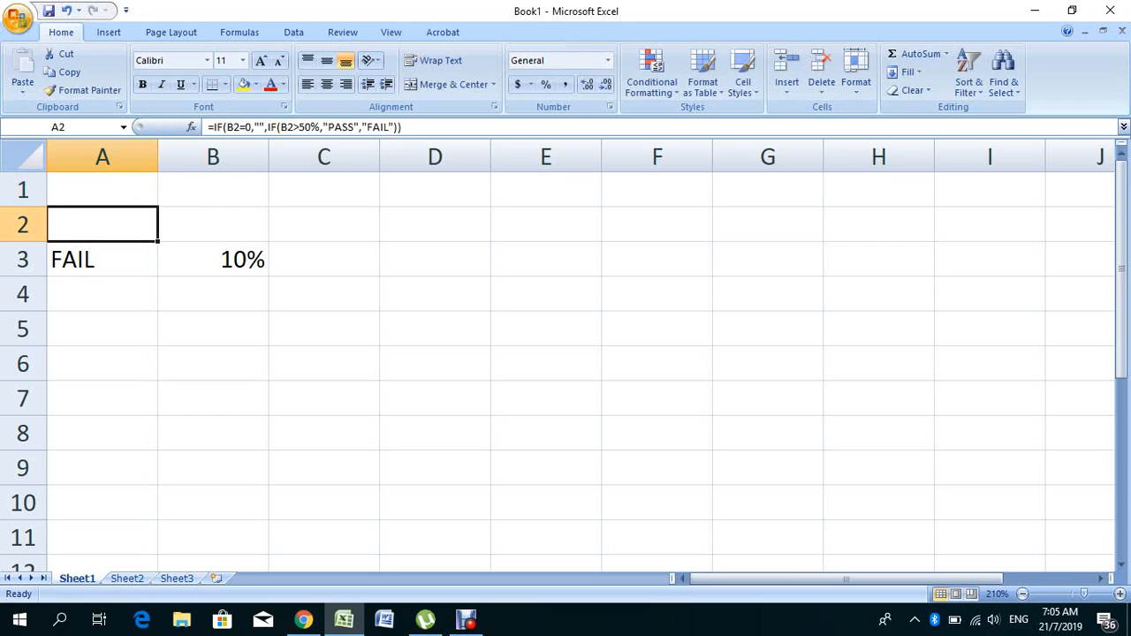
# - Enter 48 as B2's score, then change it to 80
pyautogui.click(213, 225)
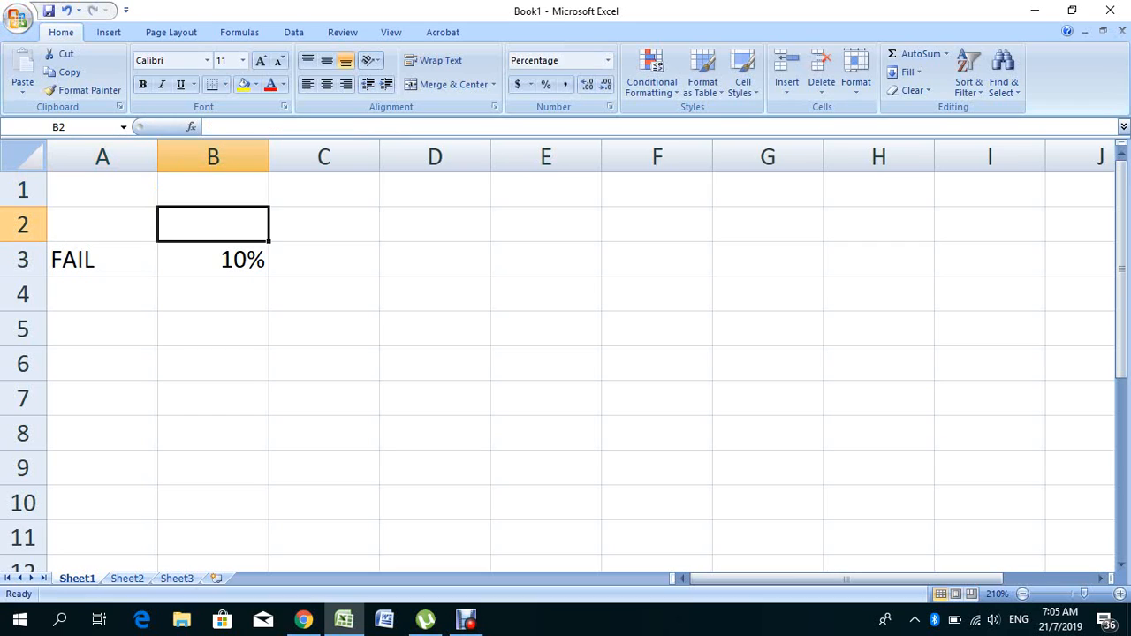
pyautogui.write('48')
pyautogui.press('Return')
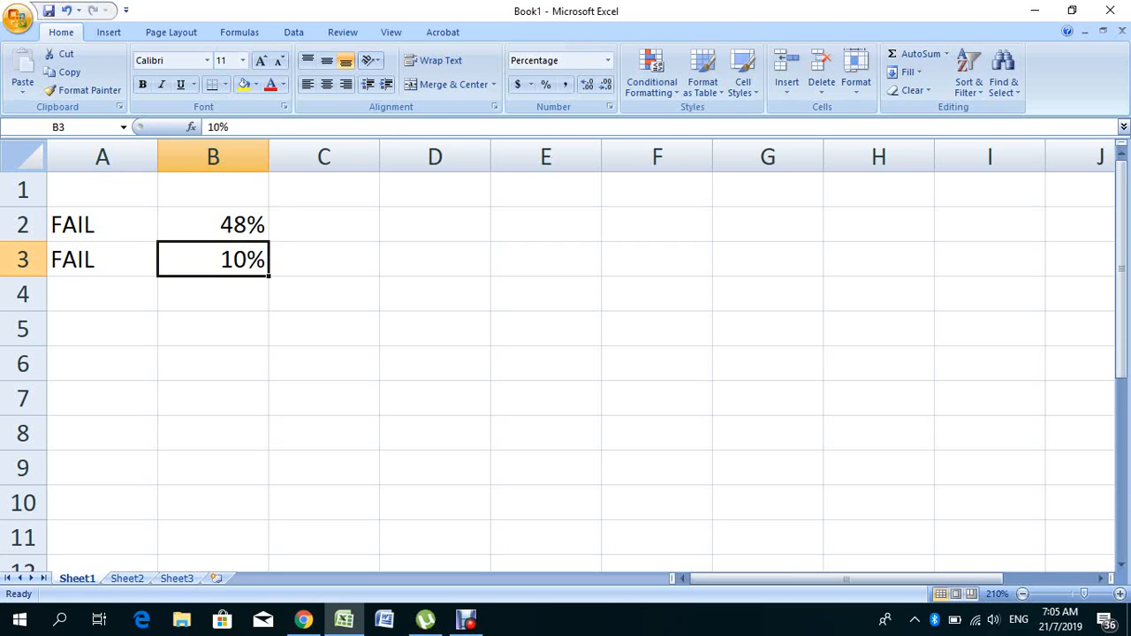
pyautogui.click(213, 225)
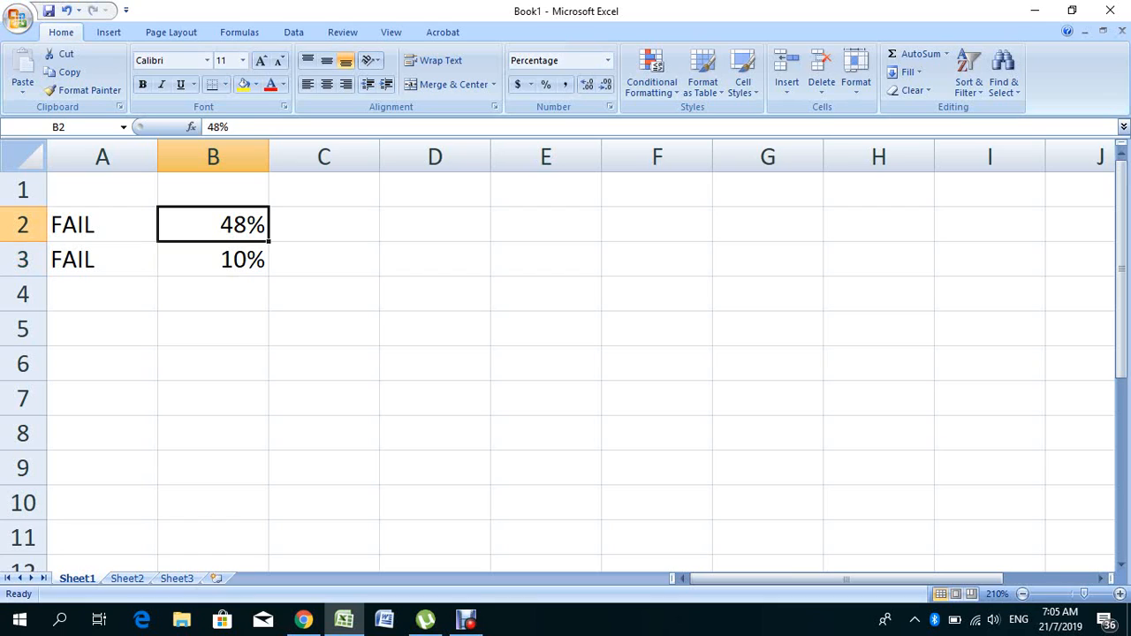
pyautogui.write('80')
pyautogui.press('Return')
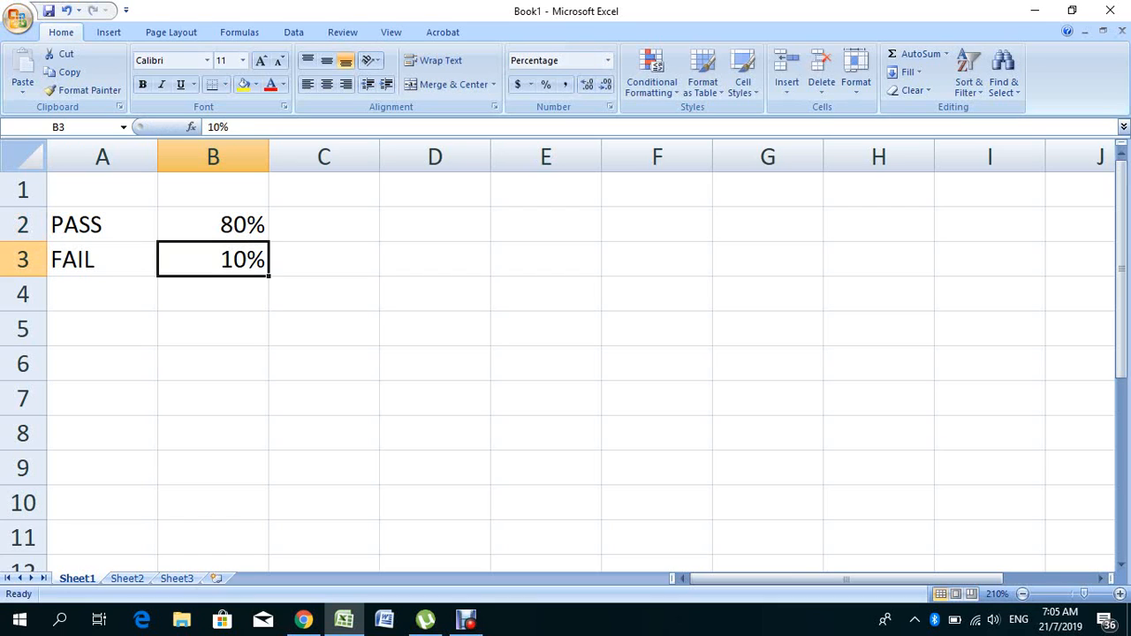
# - Copy A2's PASS/FAIL formula up into A1 and enter 100 as B1's score
pyautogui.click(103, 224)
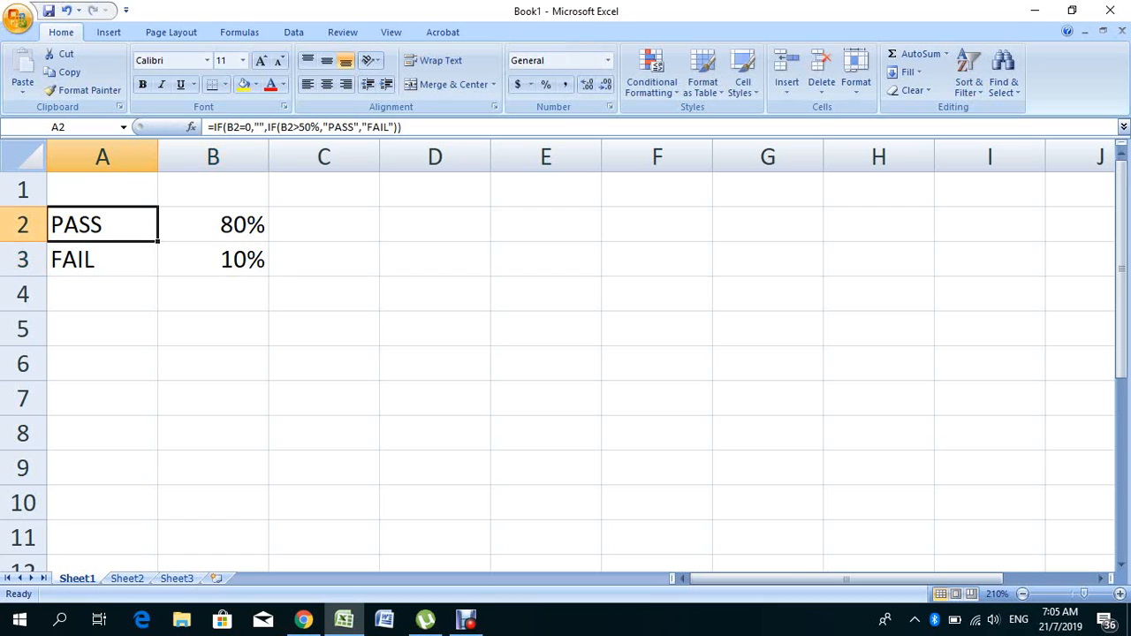
pyautogui.moveTo(158, 241); pyautogui.dragTo(106, 190)
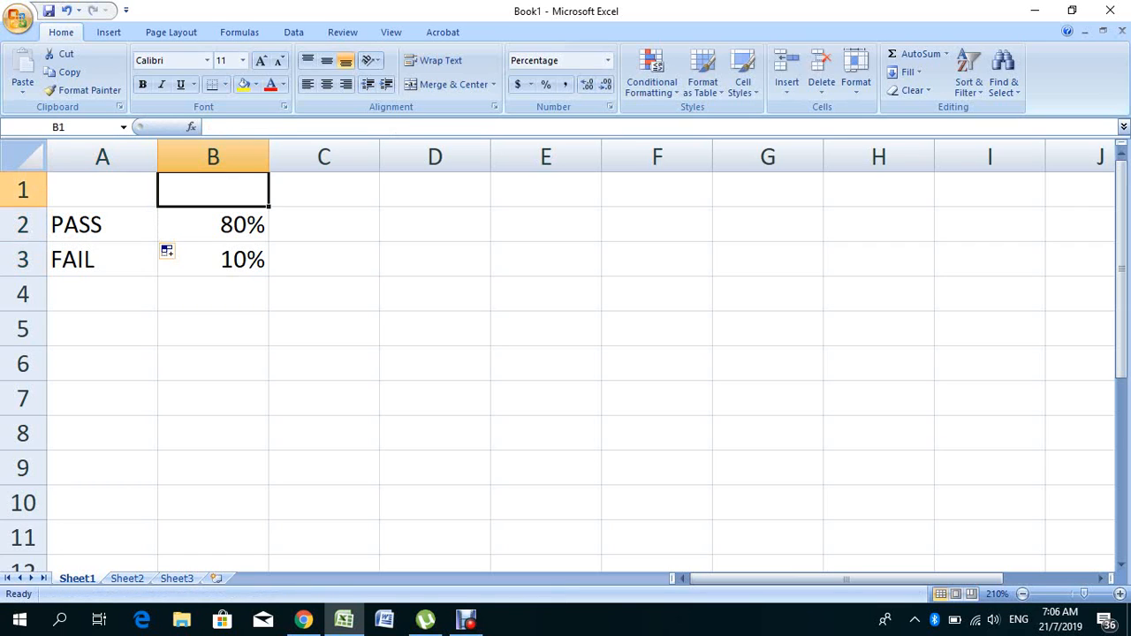
pyautogui.write('100')
pyautogui.press('Return')
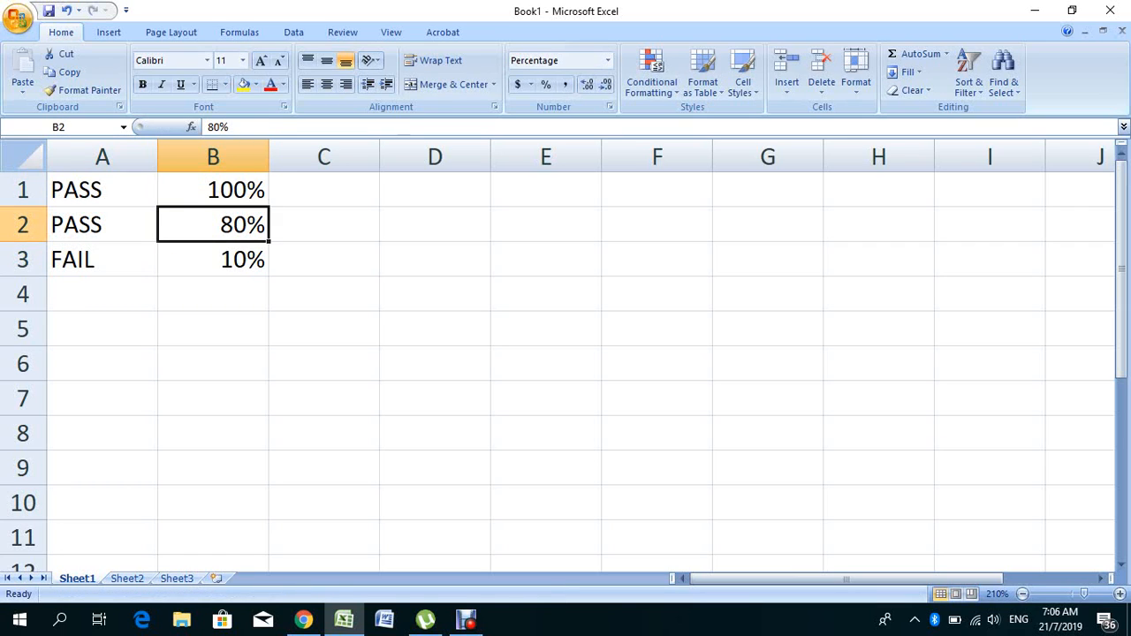
# - Change B1's score to 15 and select the score cells B1:B3
pyautogui.doubleClick(220, 190)
pyautogui.write('15')
pyautogui.press('Return')
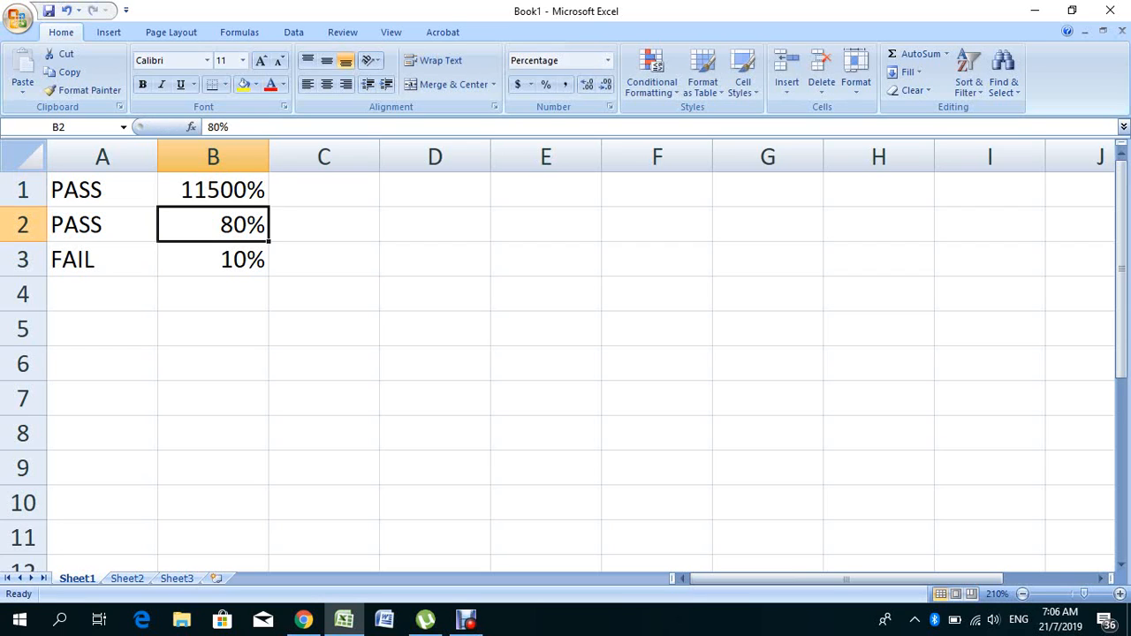
pyautogui.click(213, 190)
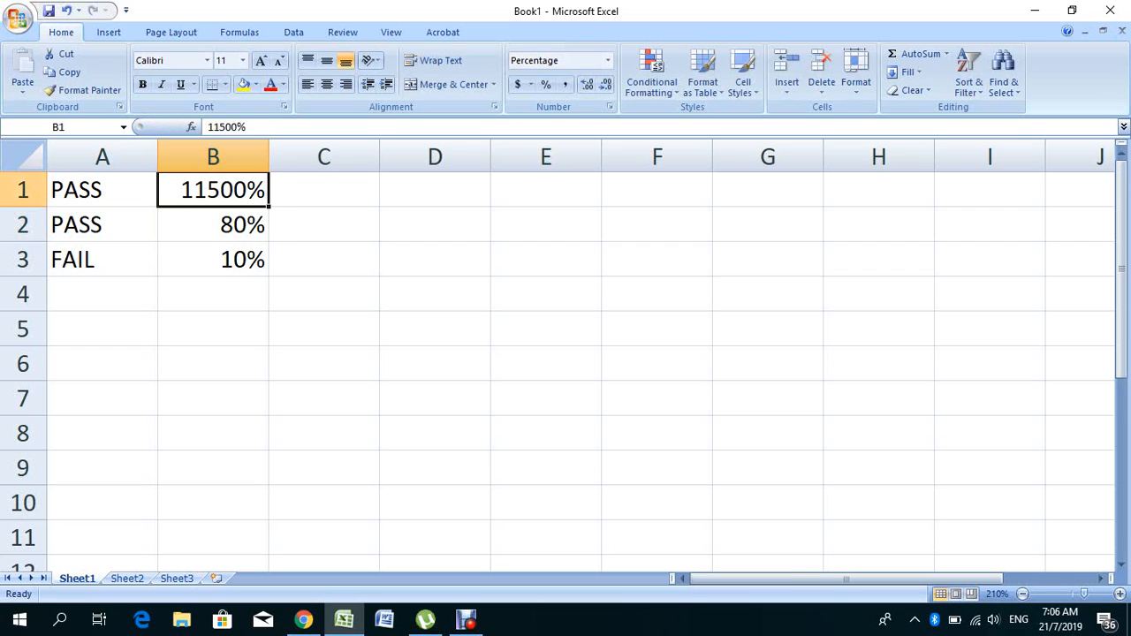
pyautogui.write('15')
pyautogui.press('Return')
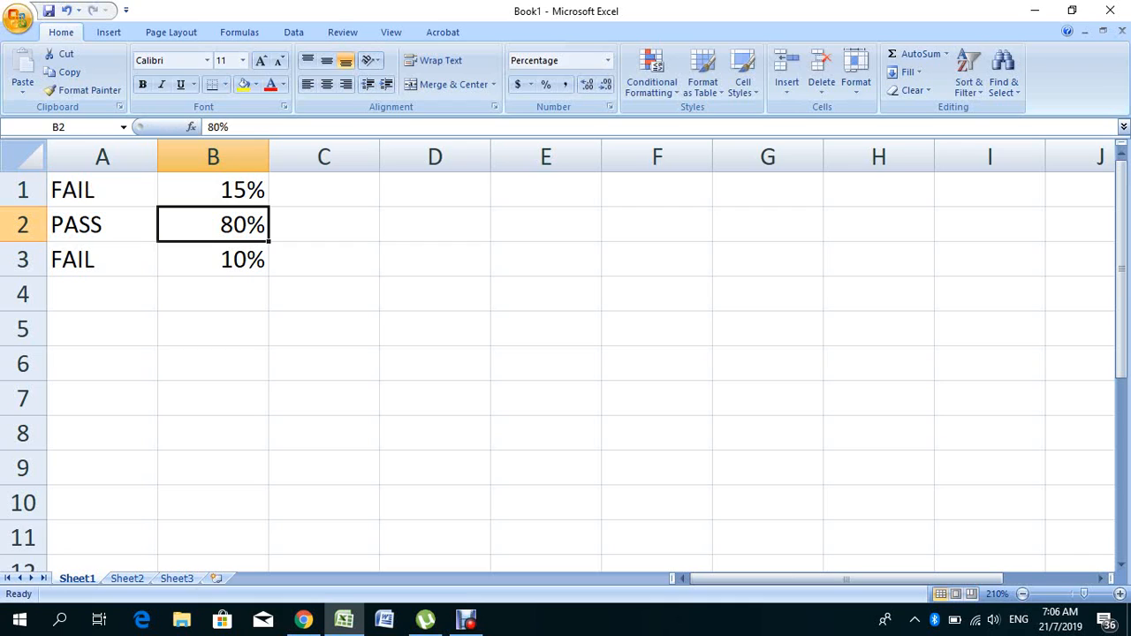
pyautogui.moveTo(213, 190); pyautogui.dragTo(213, 260)
# - Delete the scores in B1:B3 and check the formulas in A2 and A3
pyautogui.press('Delete')
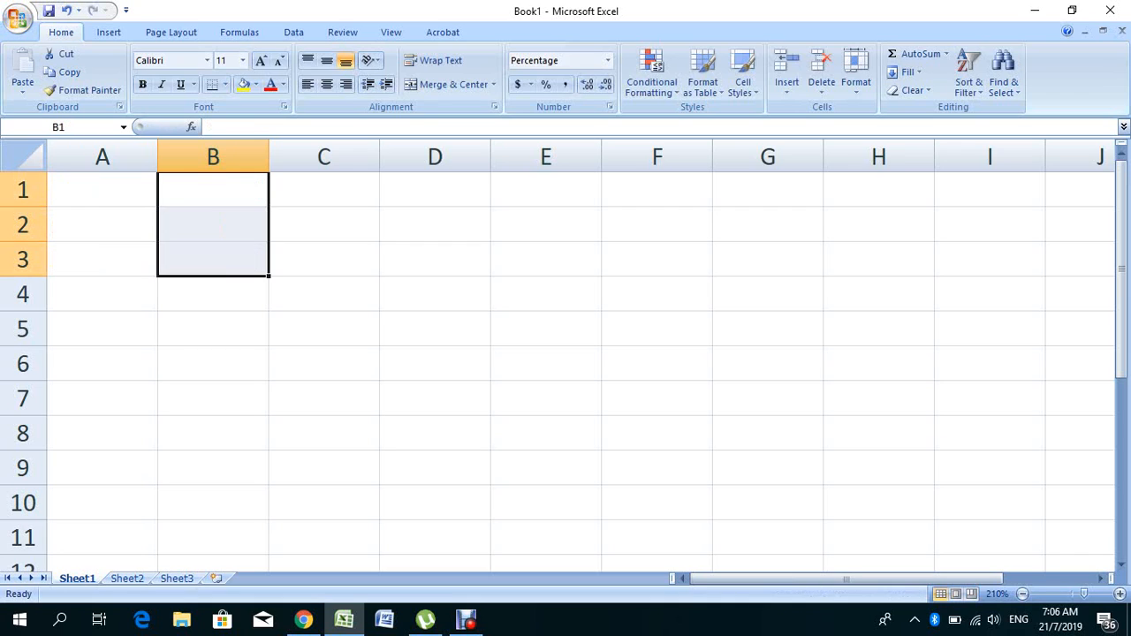
pyautogui.click(103, 225)
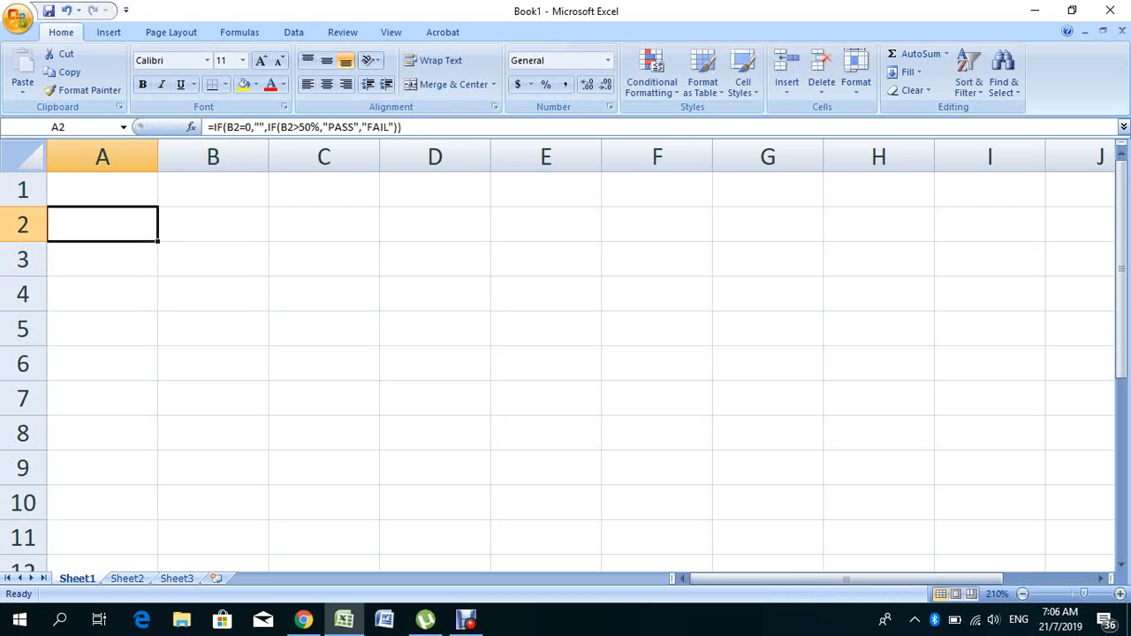
pyautogui.click(103, 260)
pyautogui.moveTo(103, 190); pyautogui.dragTo(102, 260)
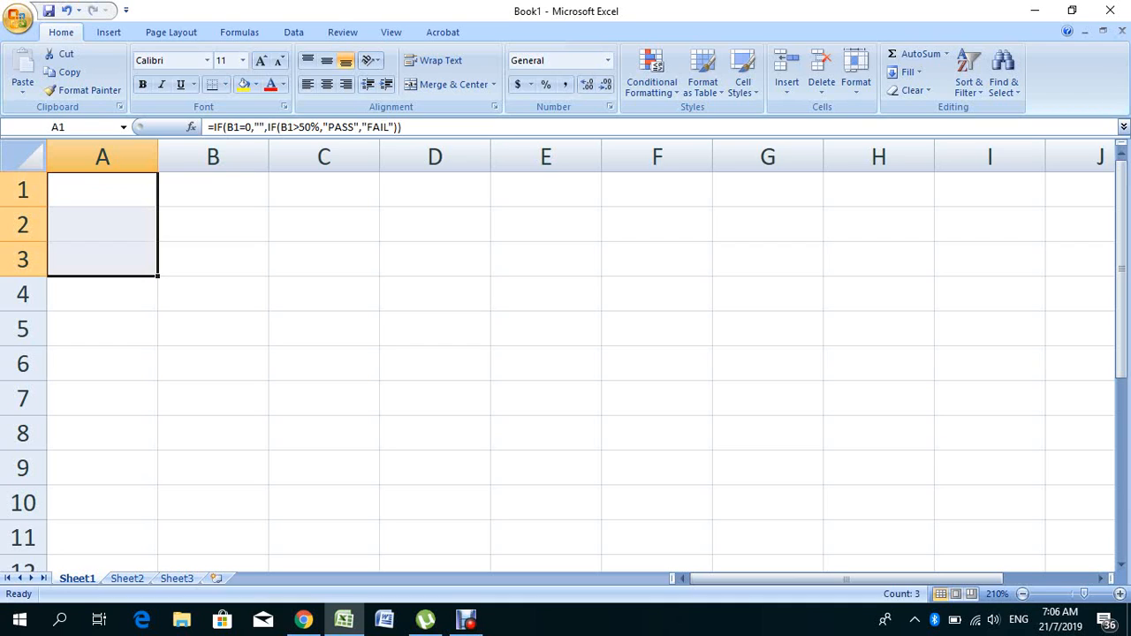
pyautogui.click(325, 260)
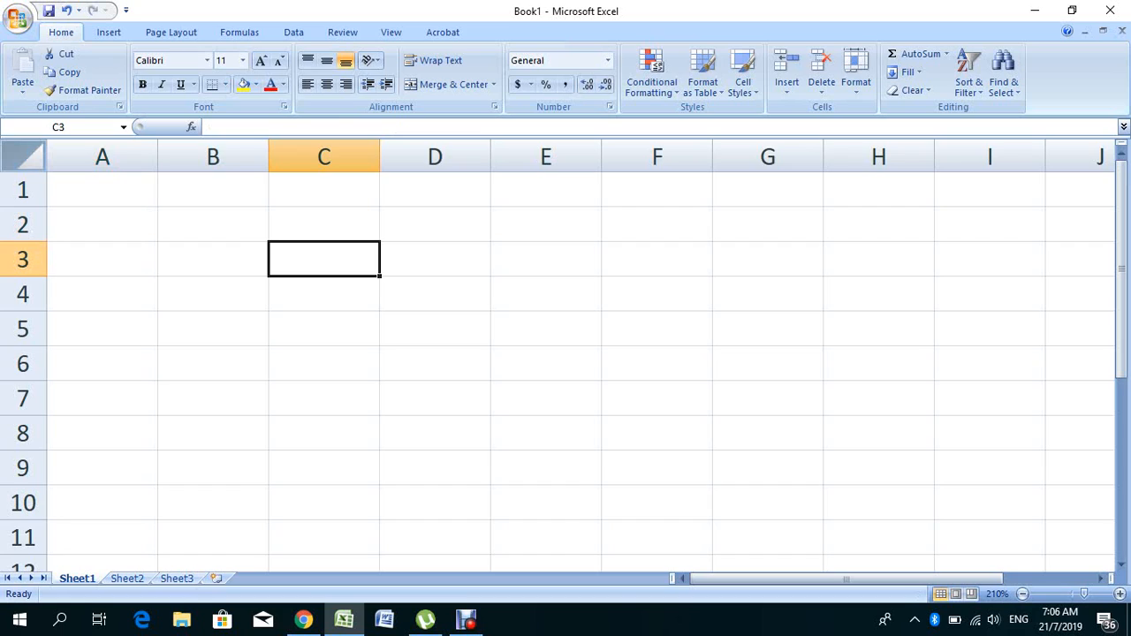
# - Select the whole sheet and clear the Locked option under Protection
pyautogui.hotkey('ctrl', 'a')
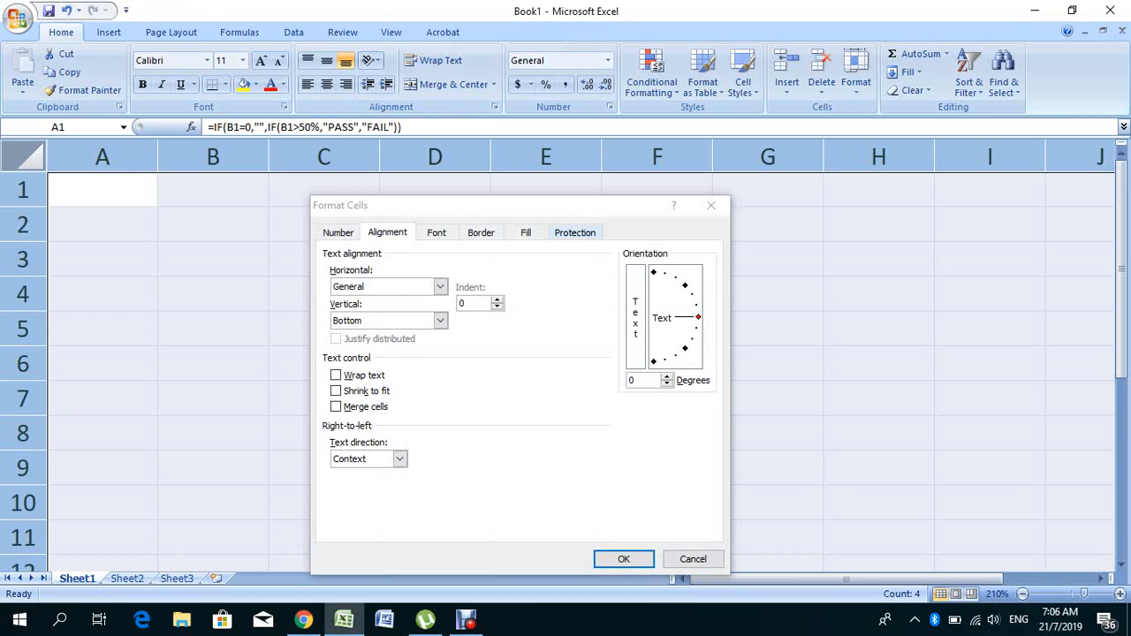
pyautogui.click(575, 232)
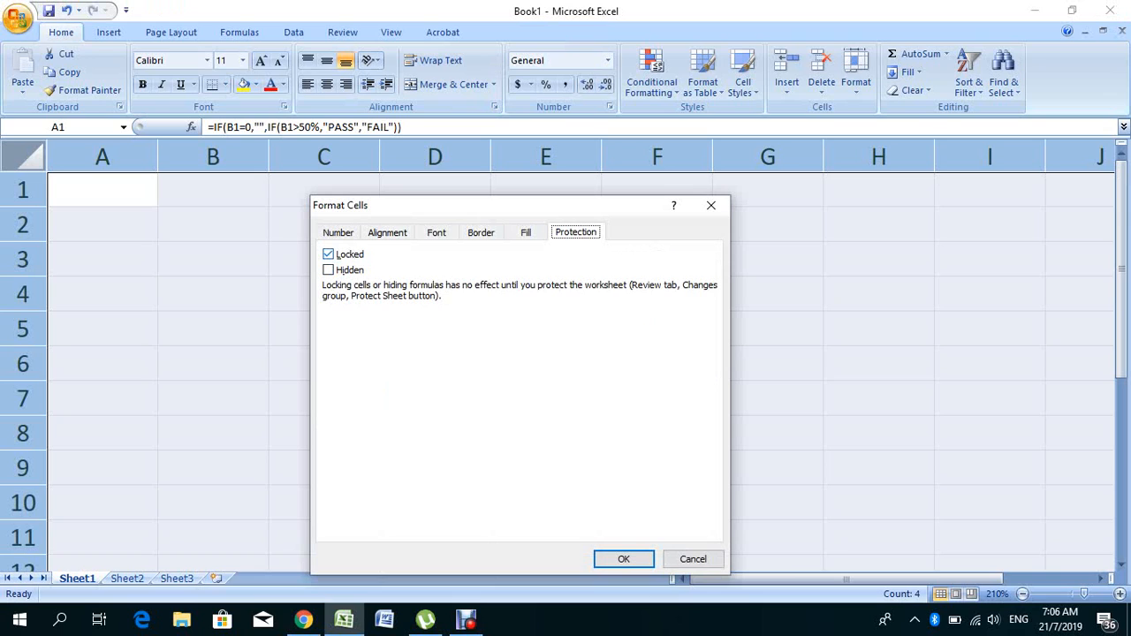
pyautogui.click(336, 254)
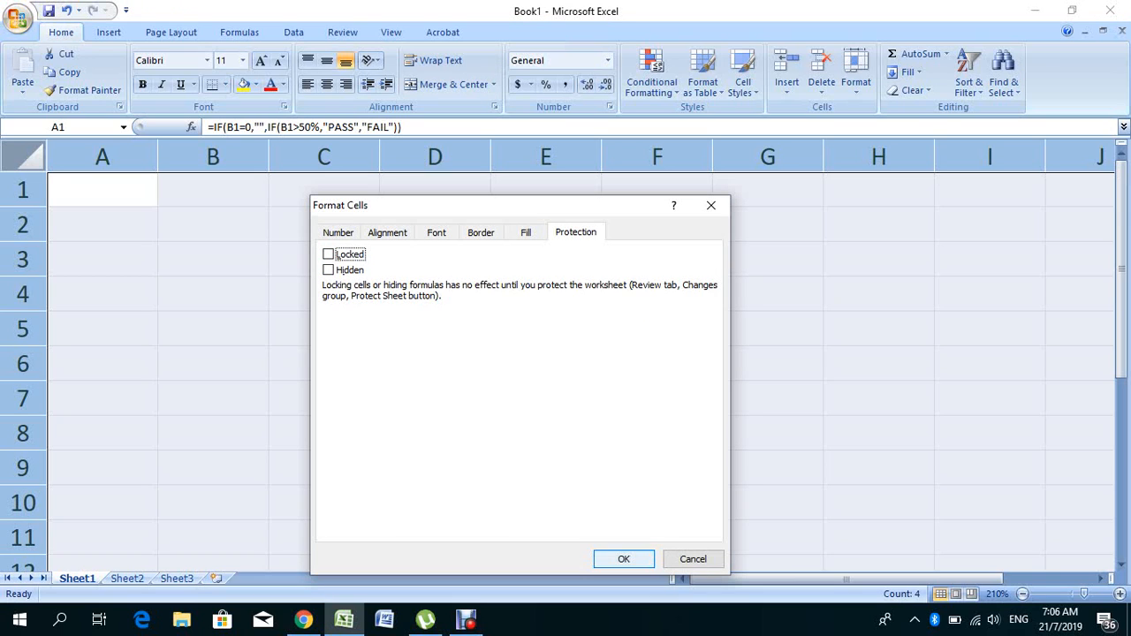
pyautogui.click(624, 559)
pyautogui.click(324, 399)
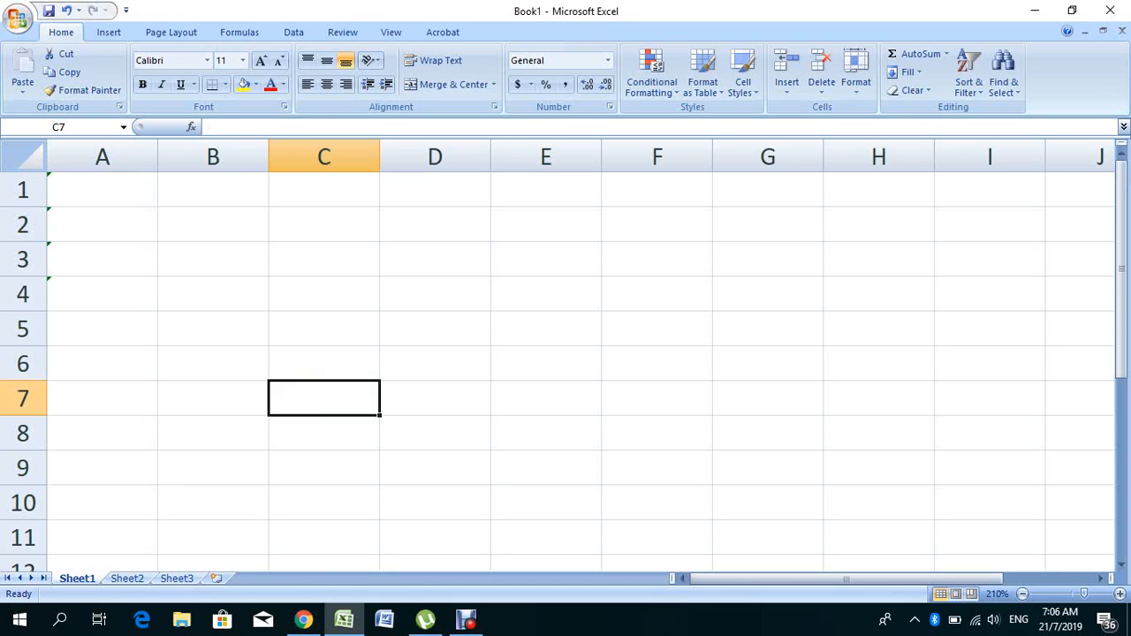
# - Turn Locked back on for A1:A3 only, via Format Cells > Protection
pyautogui.moveTo(102, 190); pyautogui.dragTo(103, 259)
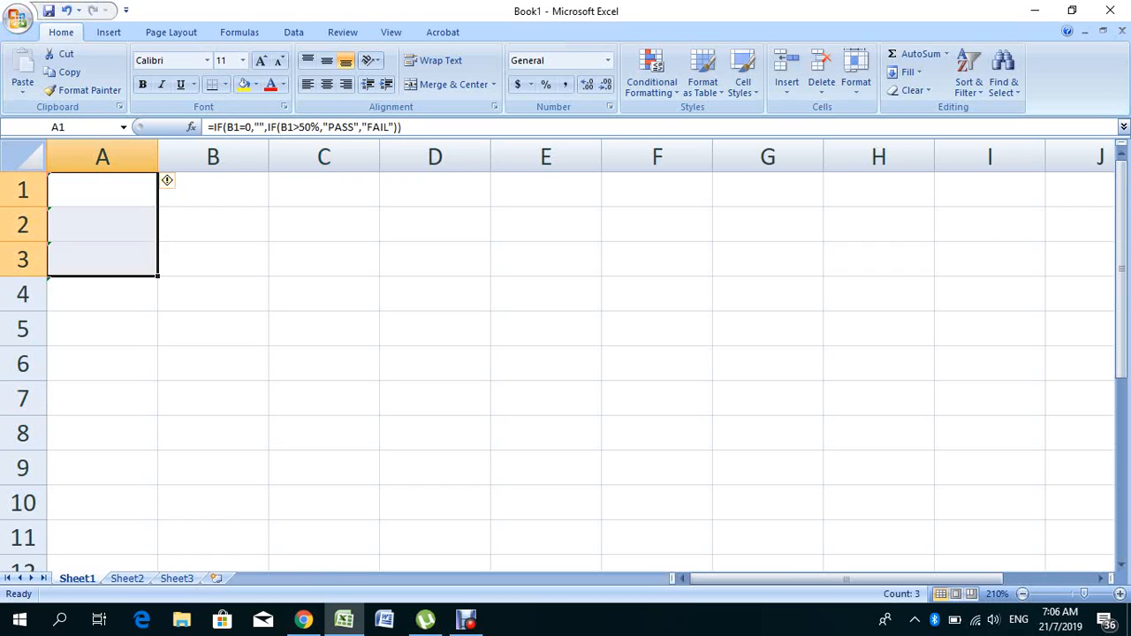
pyautogui.rightClick(114, 216)
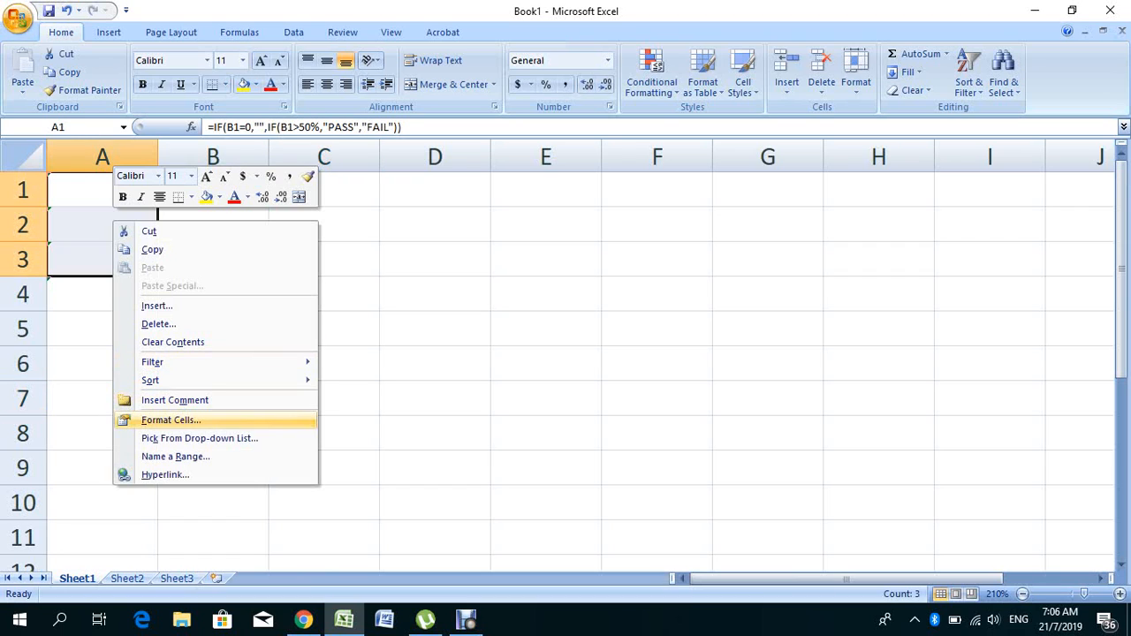
pyautogui.click(170, 420)
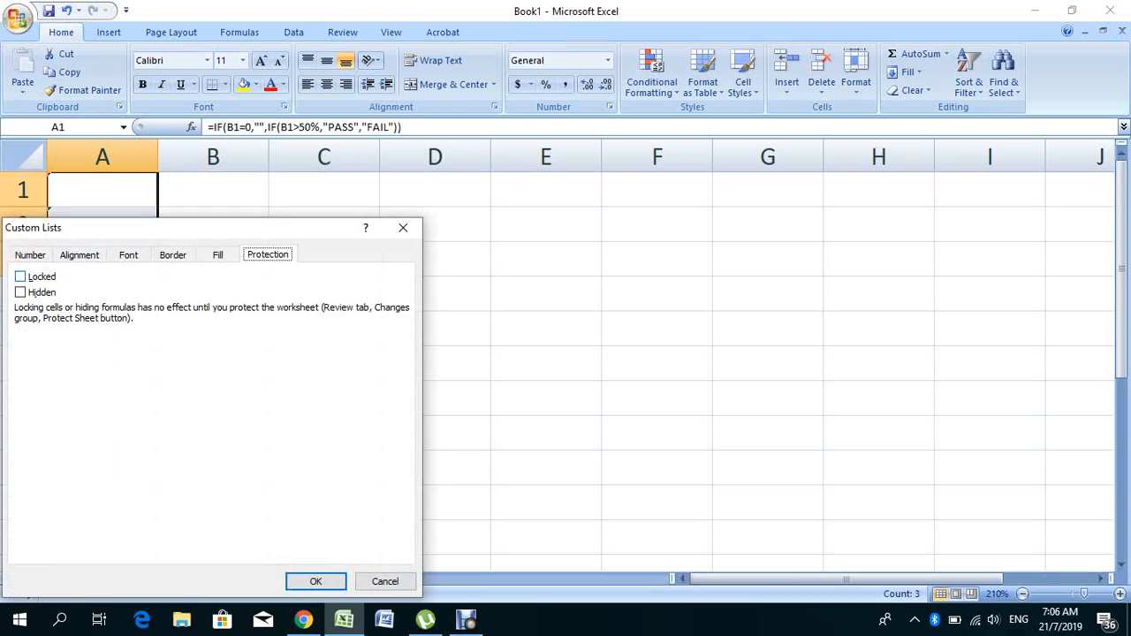
pyautogui.click(20, 277)
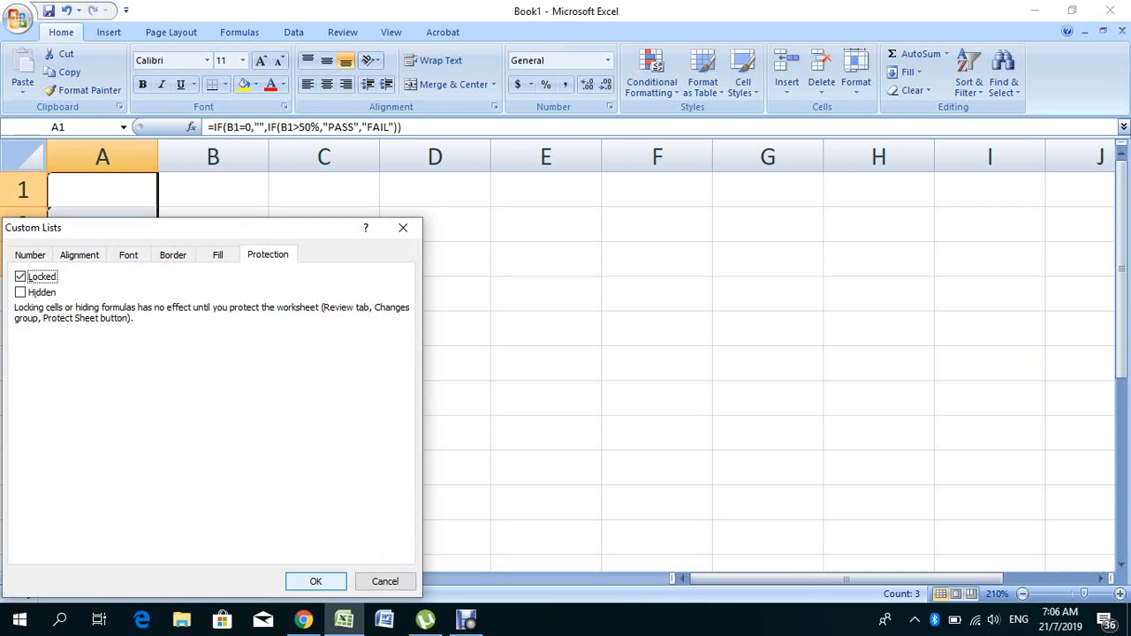
pyautogui.click(316, 581)
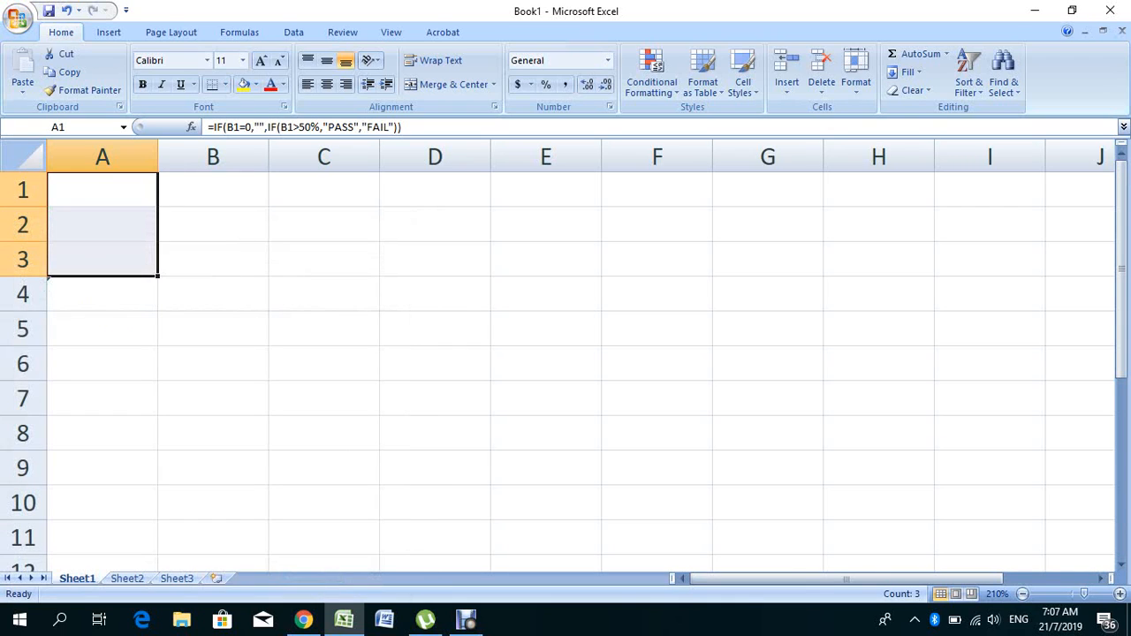
pyautogui.click(324, 433)
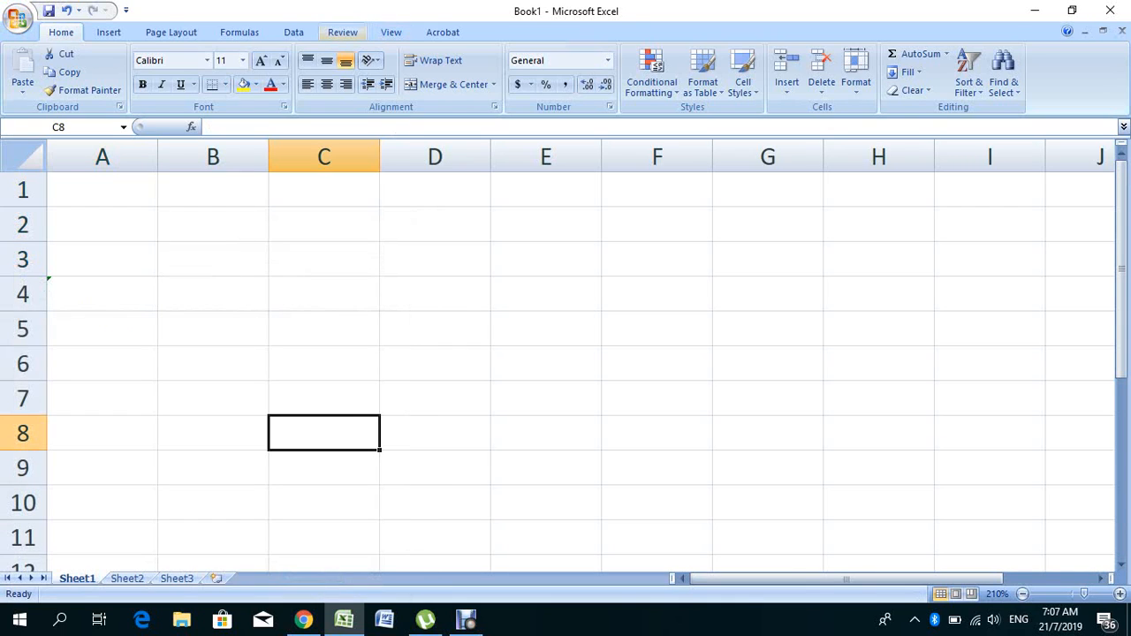
# - Protect Sheet1 from the Review tab, entering the password twice
pyautogui.click(343, 32)
pyautogui.click(476, 75)
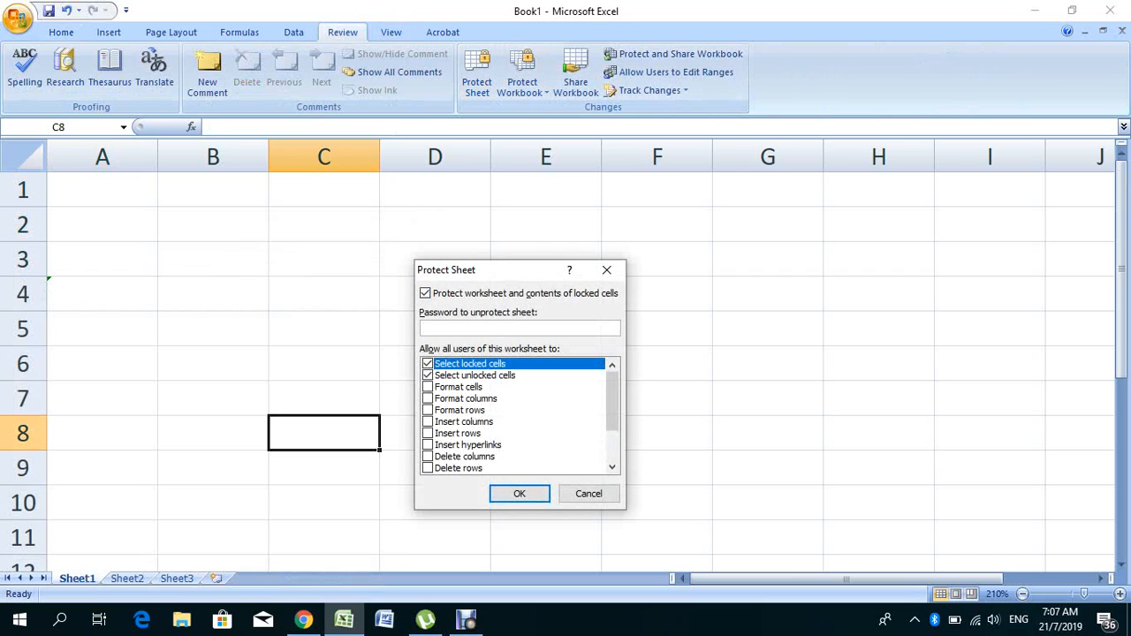
pyautogui.write('123')
pyautogui.press('Return')
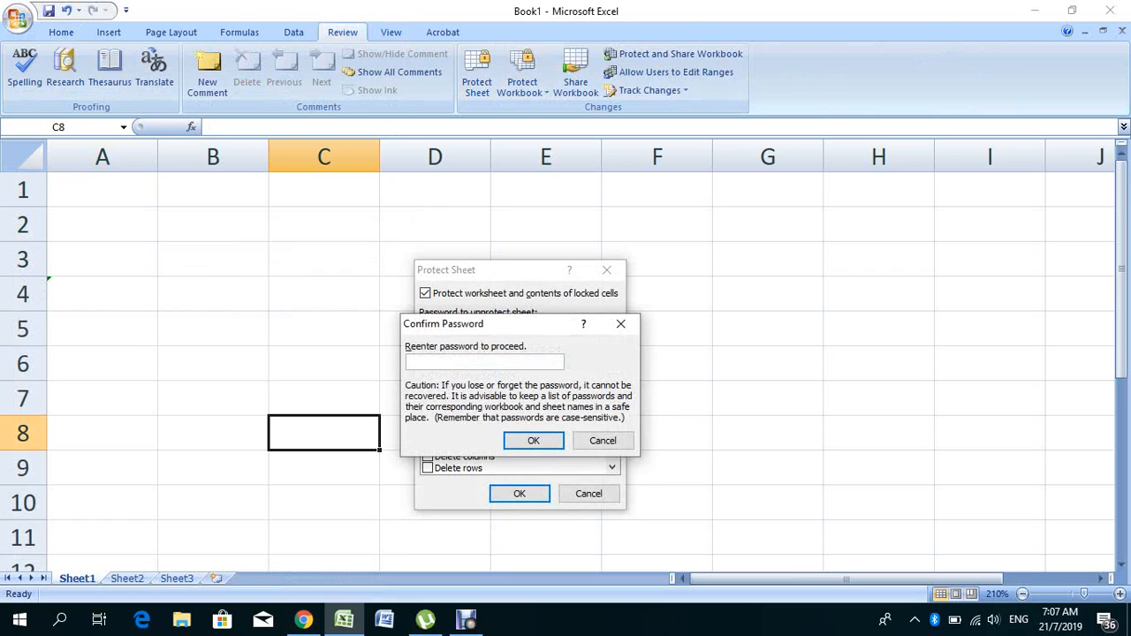
pyautogui.write('123')
pyautogui.press('Return')
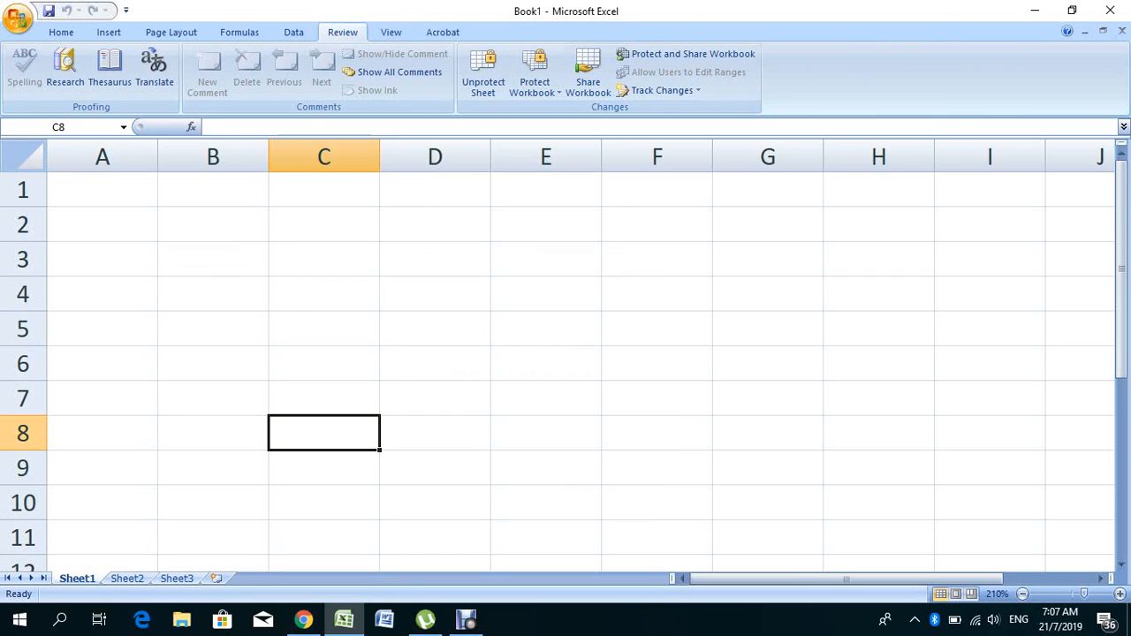
pyautogui.click(102, 190)
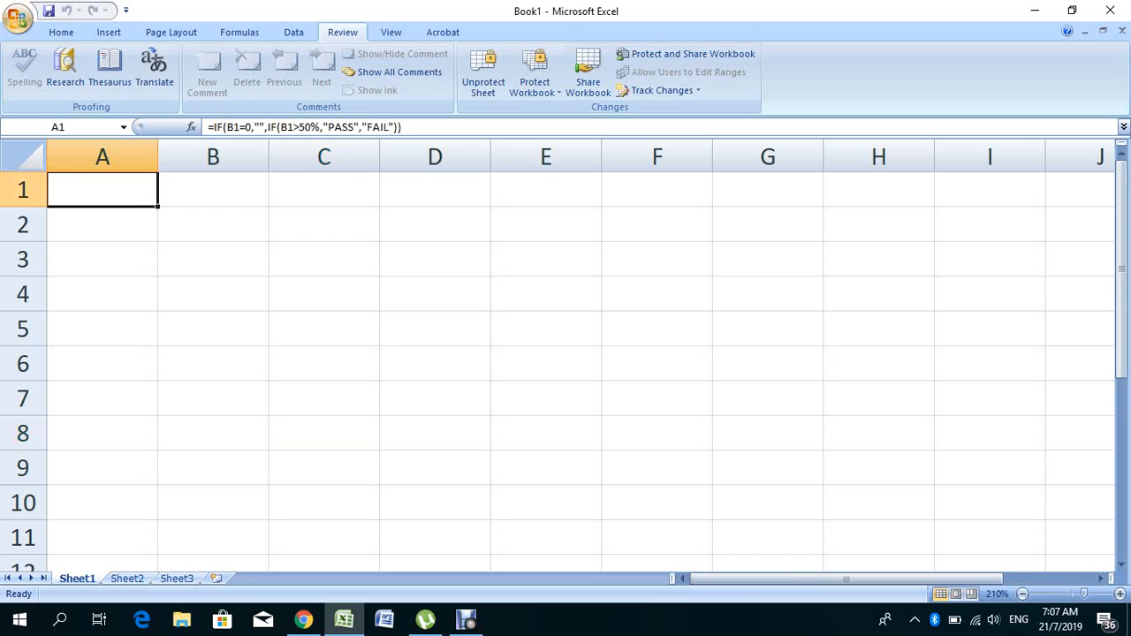
pyautogui.press('Delete')
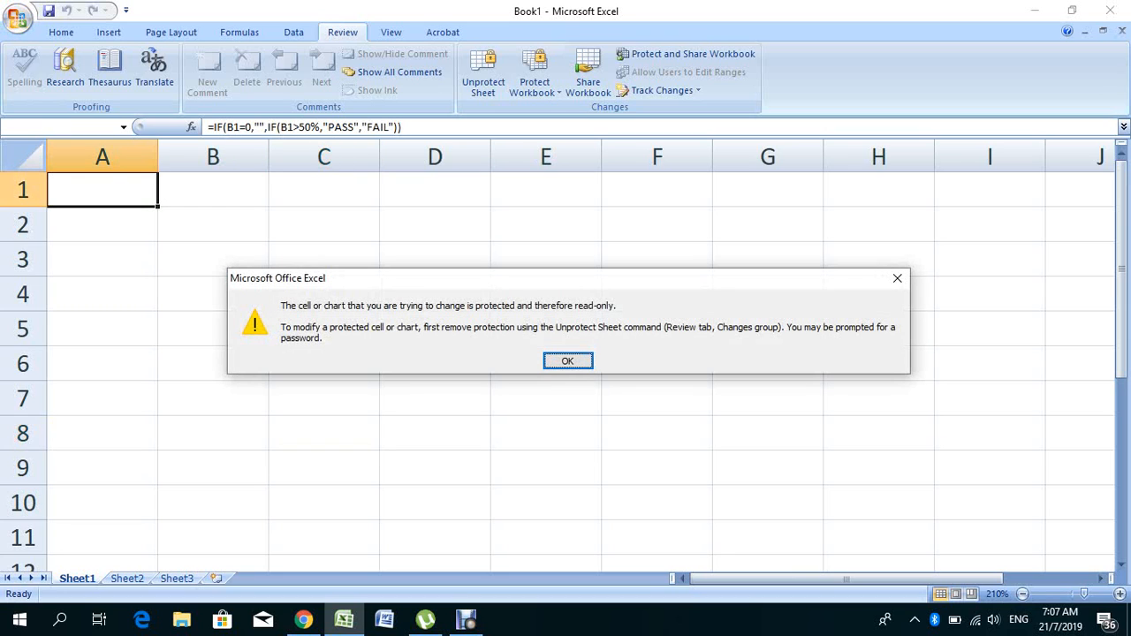
pyautogui.press('Return')
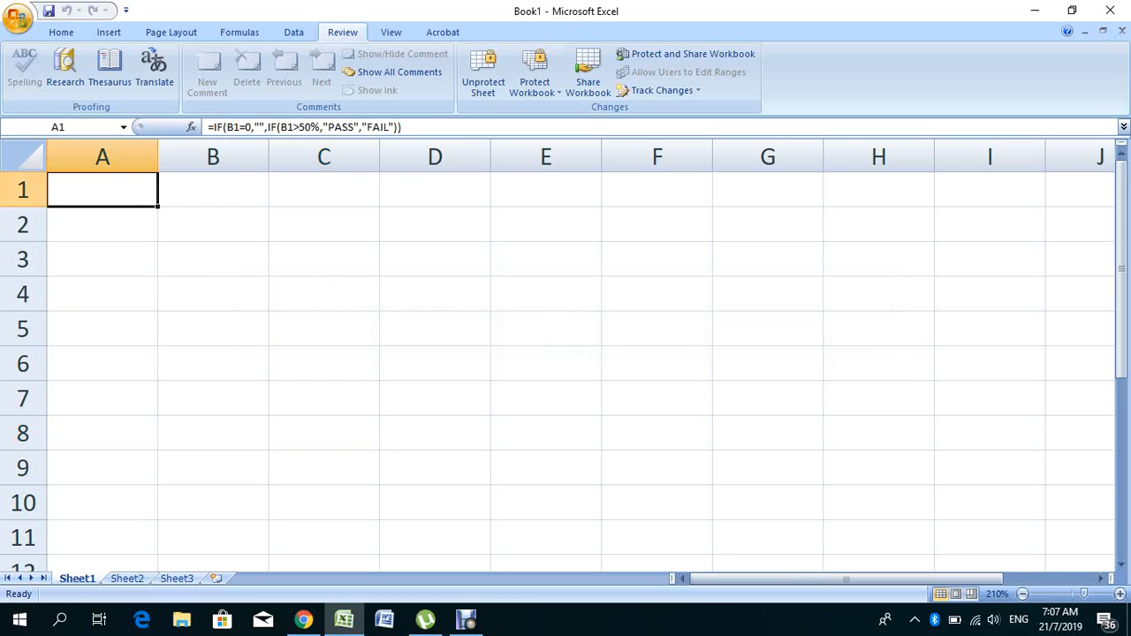
pyautogui.click(102, 259)
pyautogui.press('Delete')
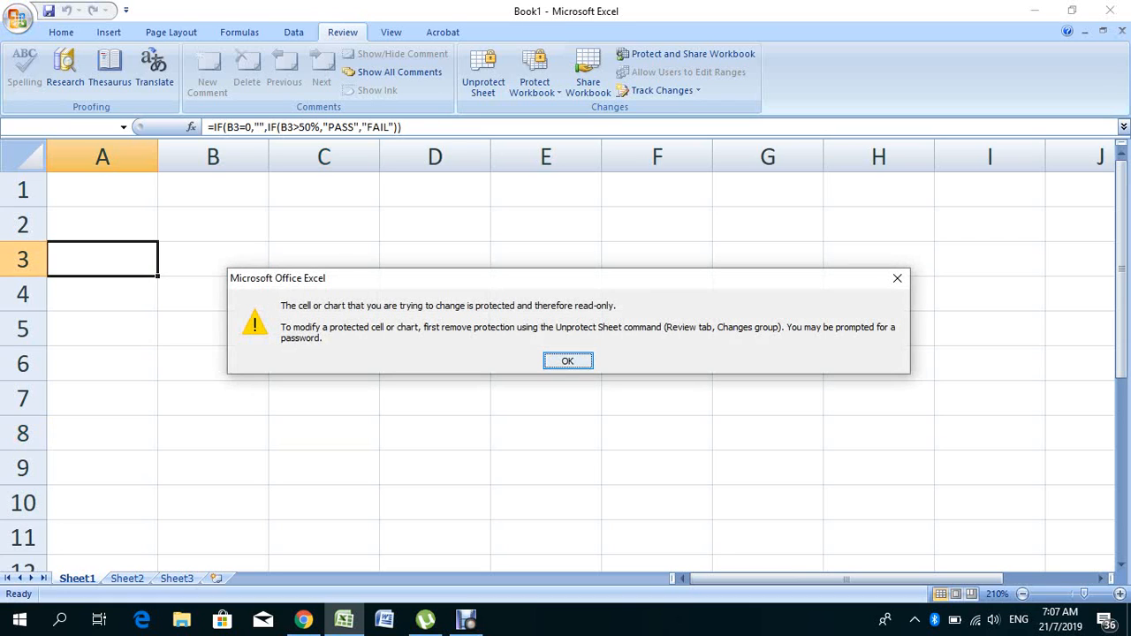
pyautogui.press('Return')
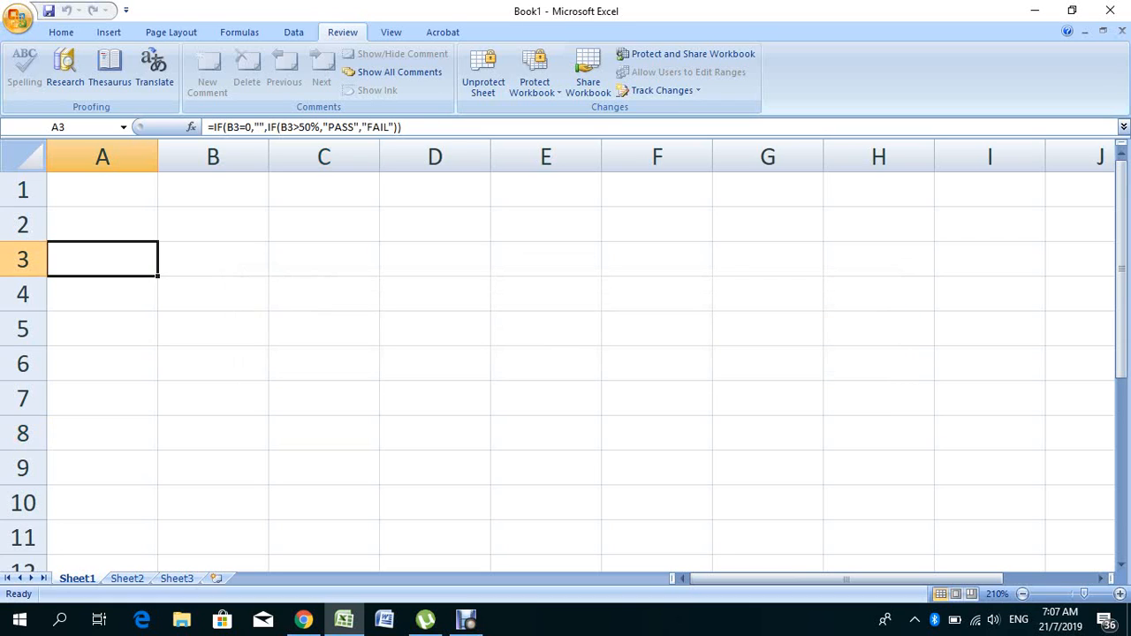